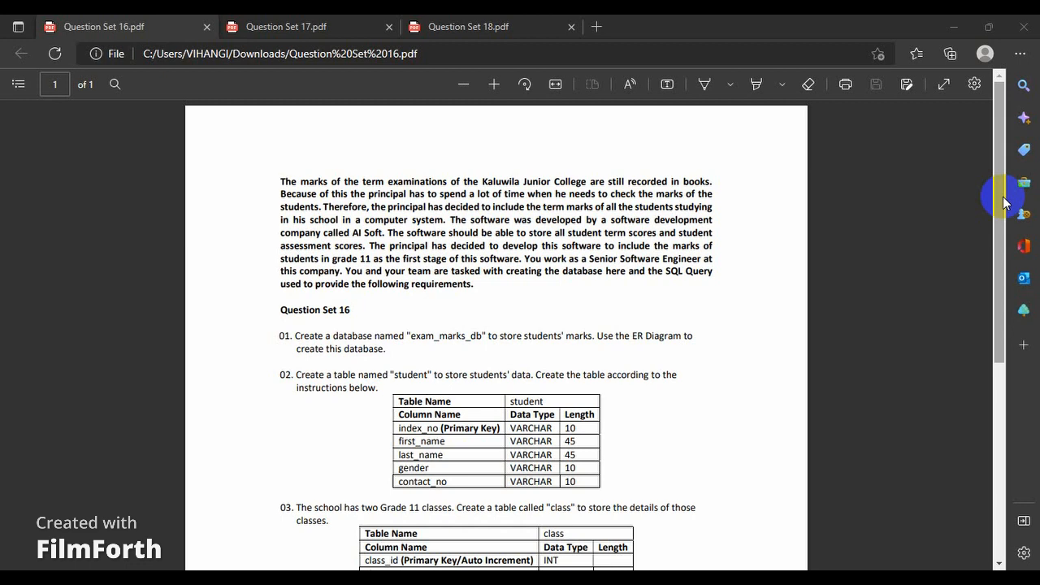
# Copy the database name exam_marks_db from question 01 of the question sheet and switch to MySQL Workbench.
pyautogui.moveTo(1003, 200); pyautogui.dragTo(1001, 268)
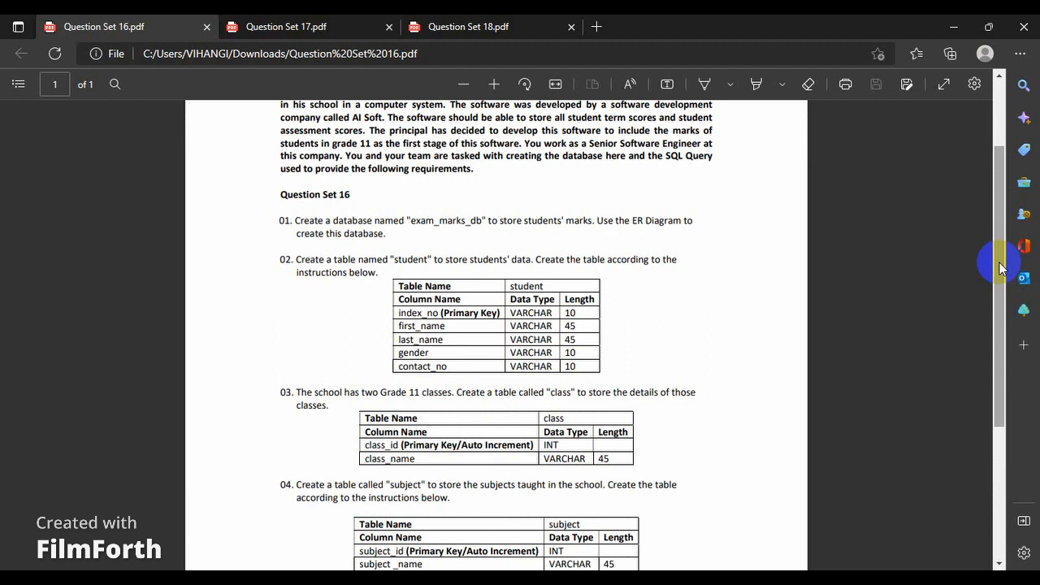
pyautogui.doubleClick(443, 219)
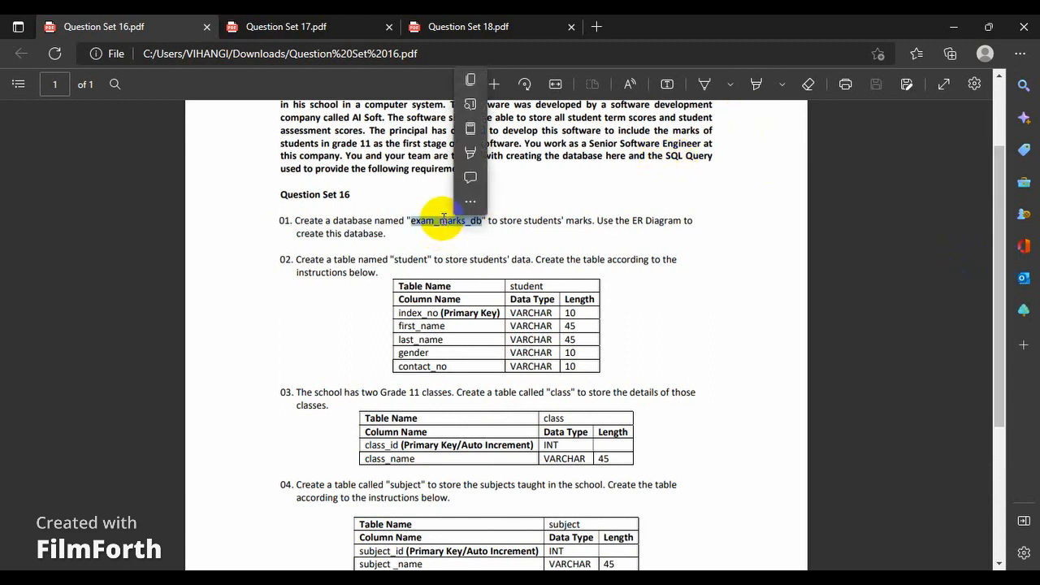
pyautogui.click(476, 79)
pyautogui.click(582, 581)
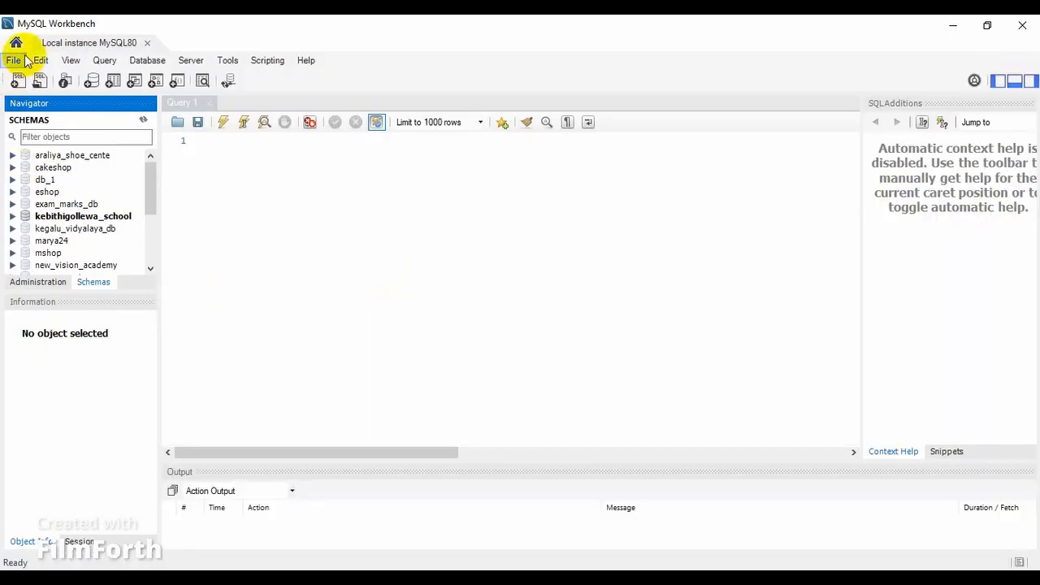
# Create a new model and rename its default schema to exam_marks_db, updating the references as well.
pyautogui.click(25, 61)
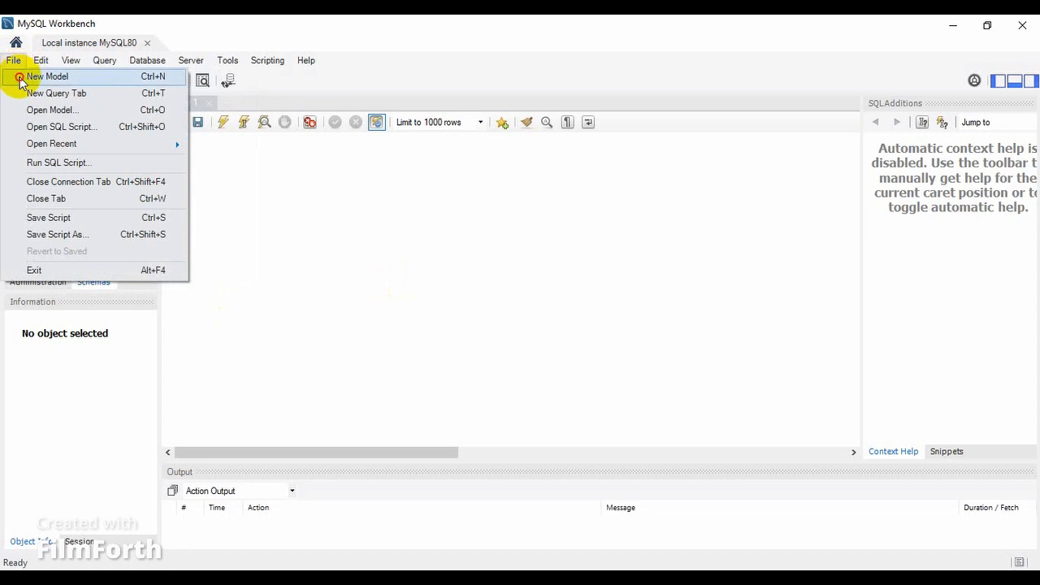
pyautogui.click(24, 77)
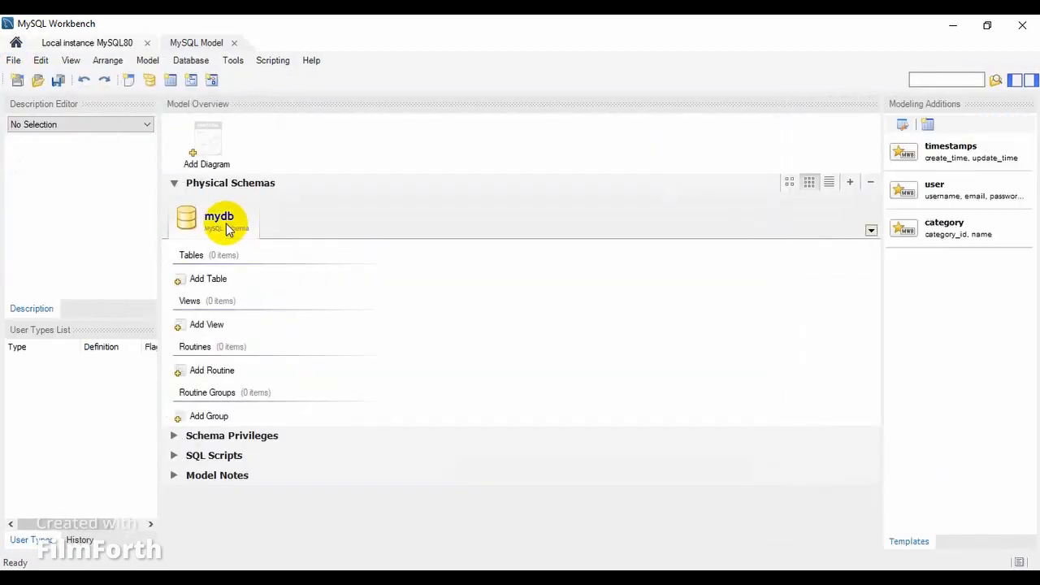
pyautogui.doubleClick(226, 228)
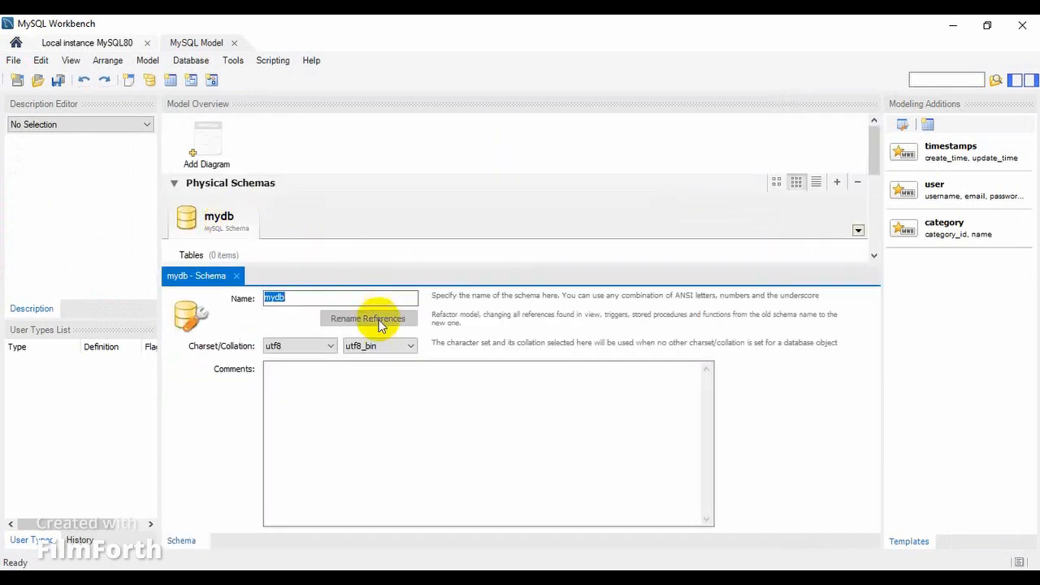
pyautogui.write('exam_marks_db')
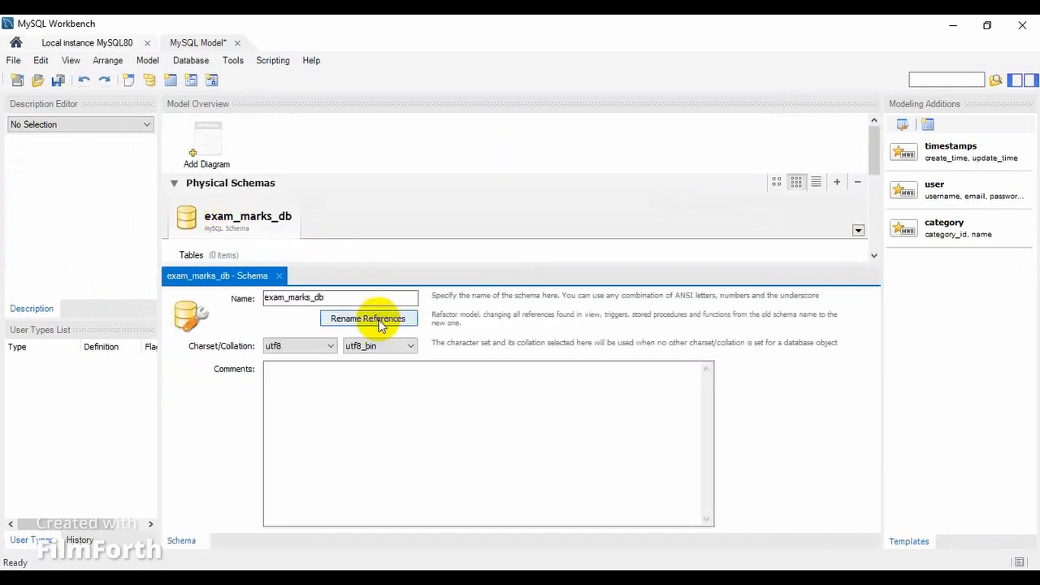
pyautogui.click(378, 321)
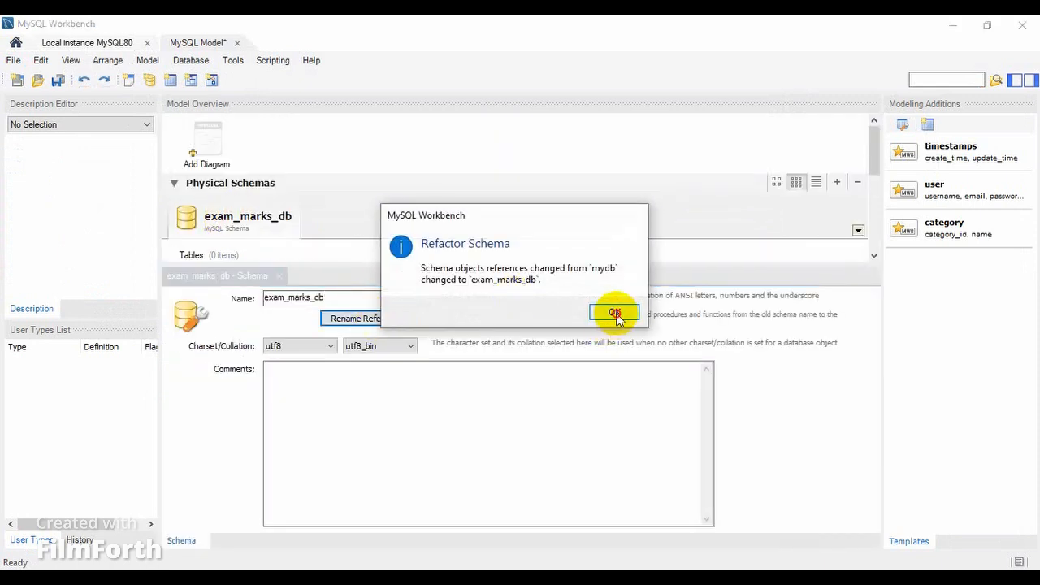
pyautogui.click(615, 313)
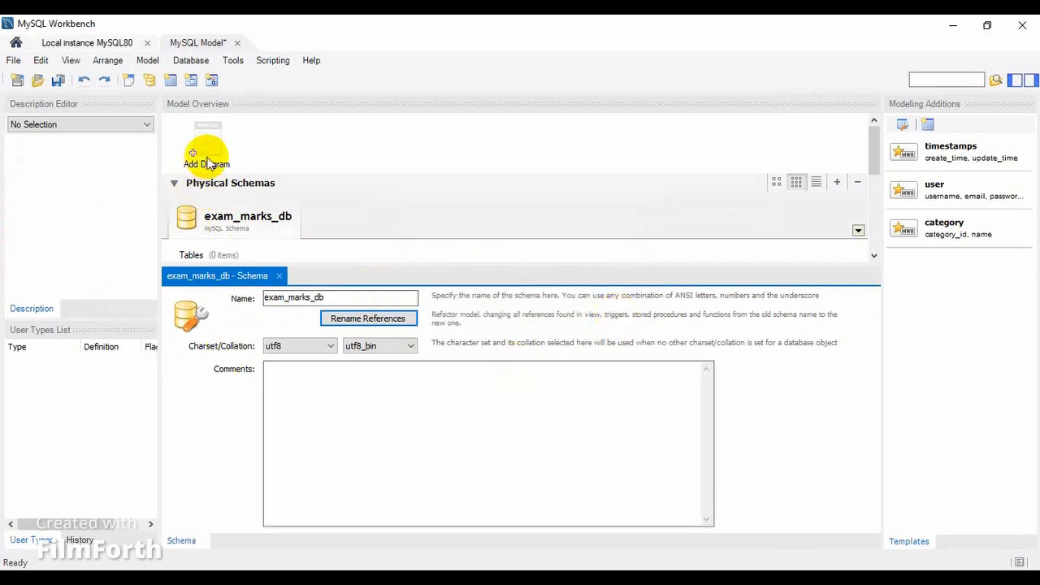
pyautogui.click(279, 277)
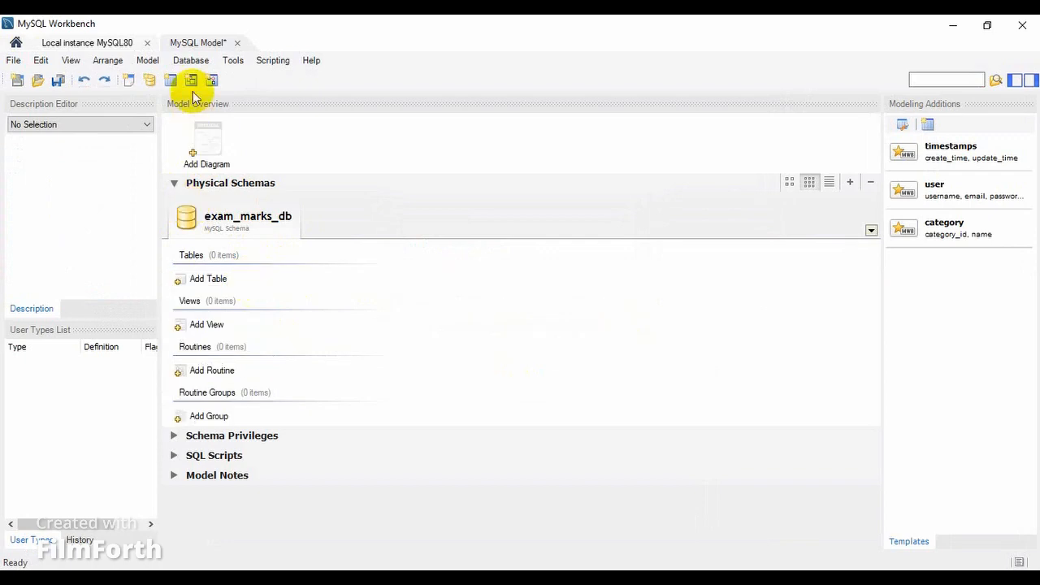
# Add an EER diagram and place a table named student on it, taking the name from question 02 of Question Set 16.
pyautogui.doubleClick(205, 158)
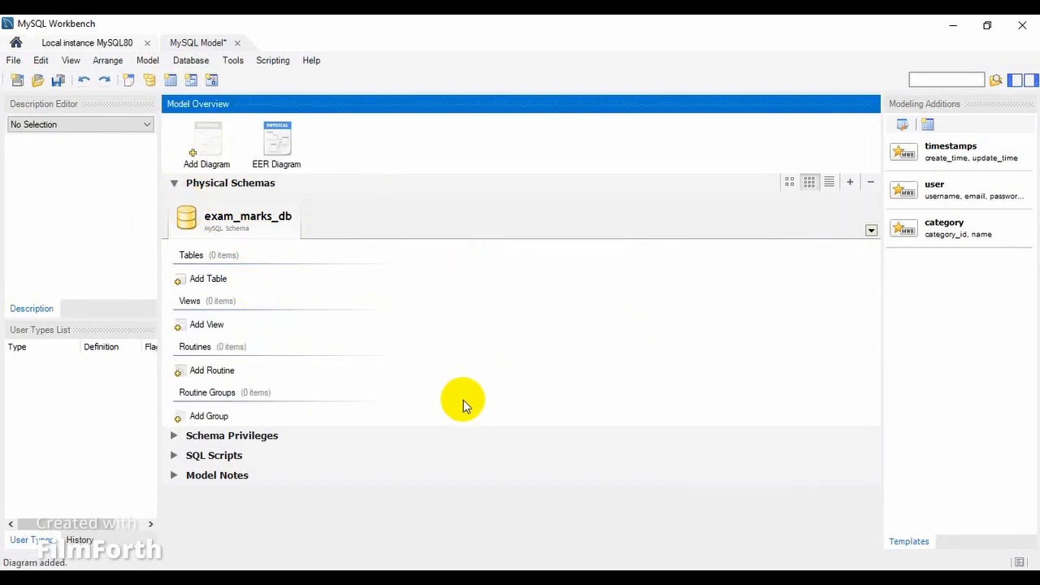
pyautogui.moveTo(625, 567)
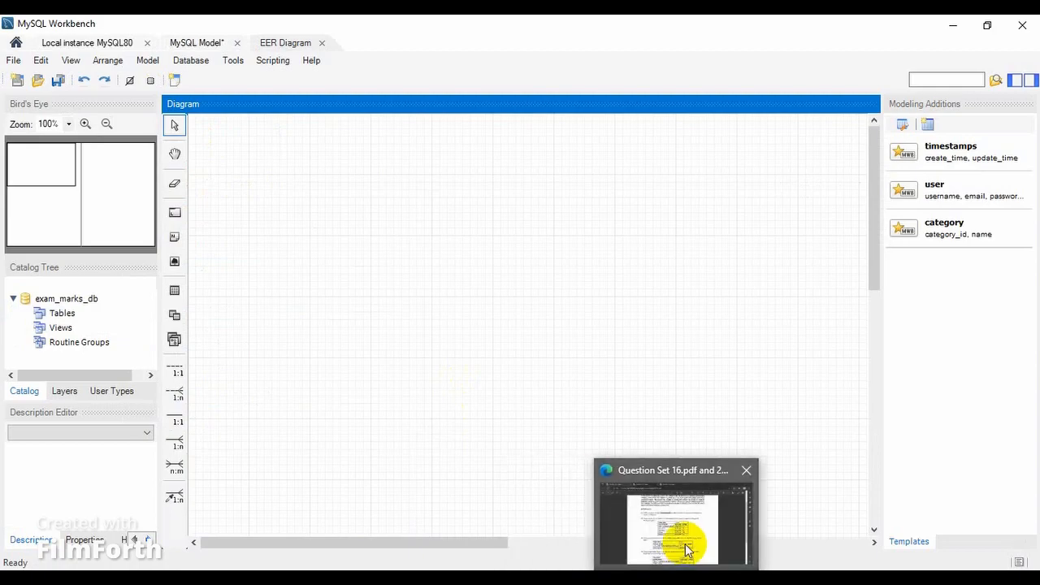
pyautogui.click(685, 550)
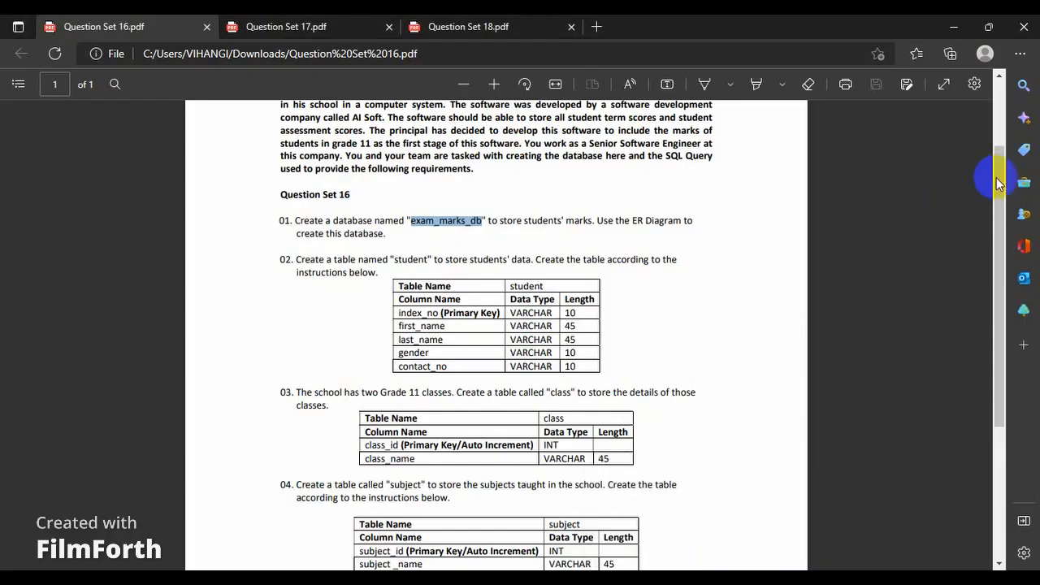
pyautogui.moveTo(998, 184); pyautogui.dragTo(1004, 211)
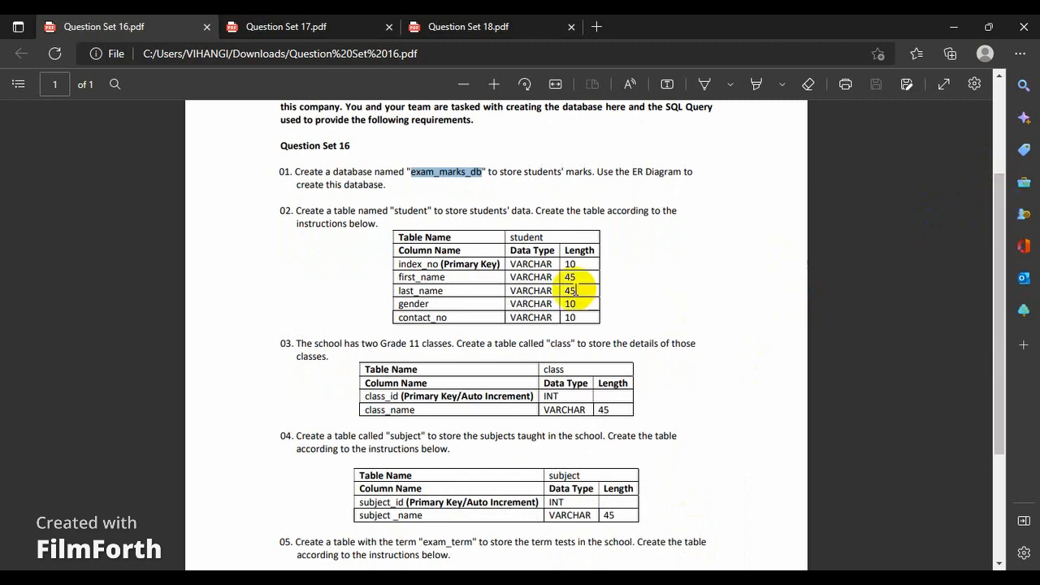
pyautogui.doubleClick(536, 237)
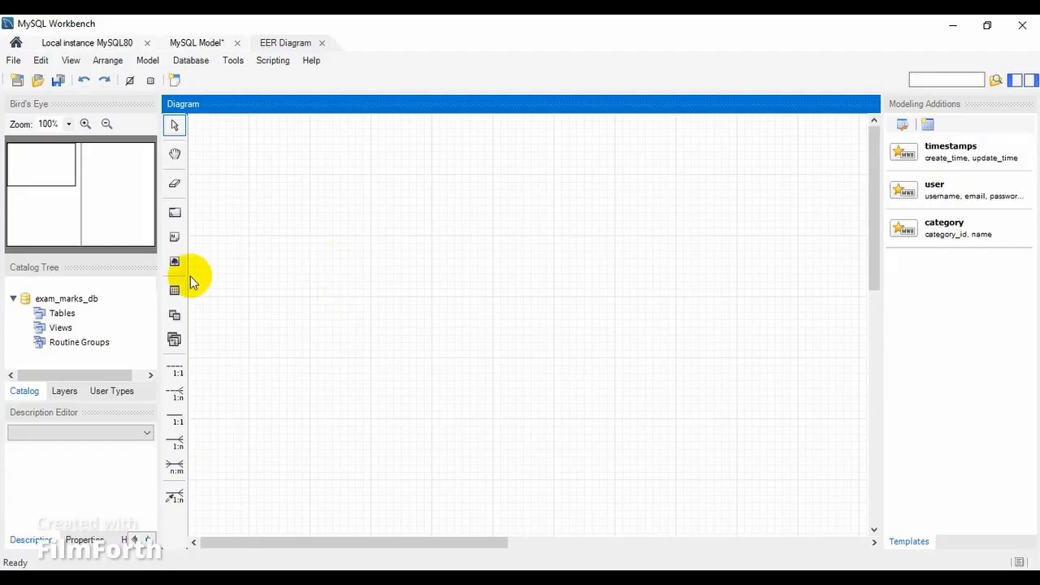
pyautogui.click(175, 290)
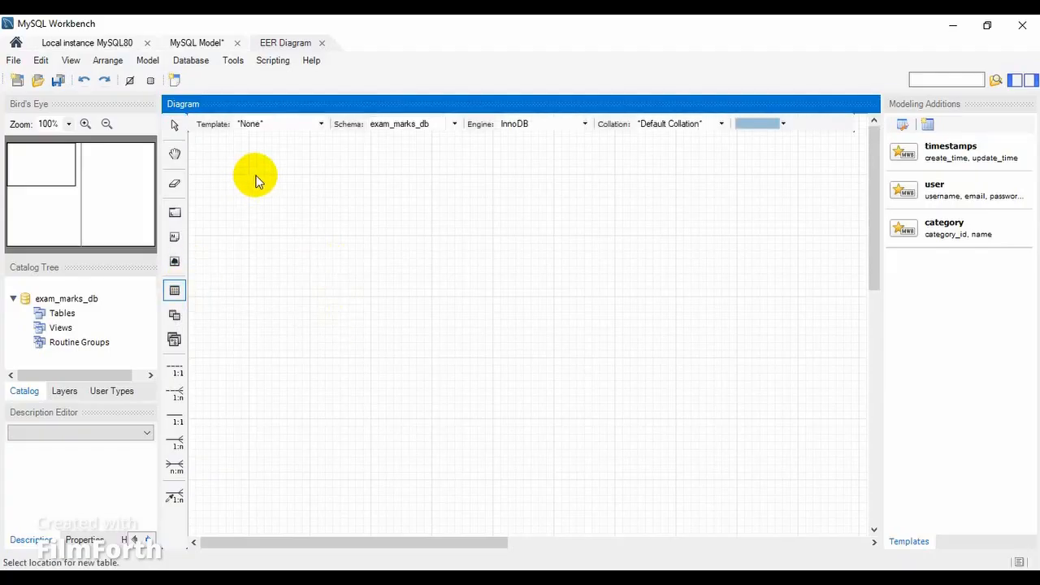
pyautogui.click(255, 178)
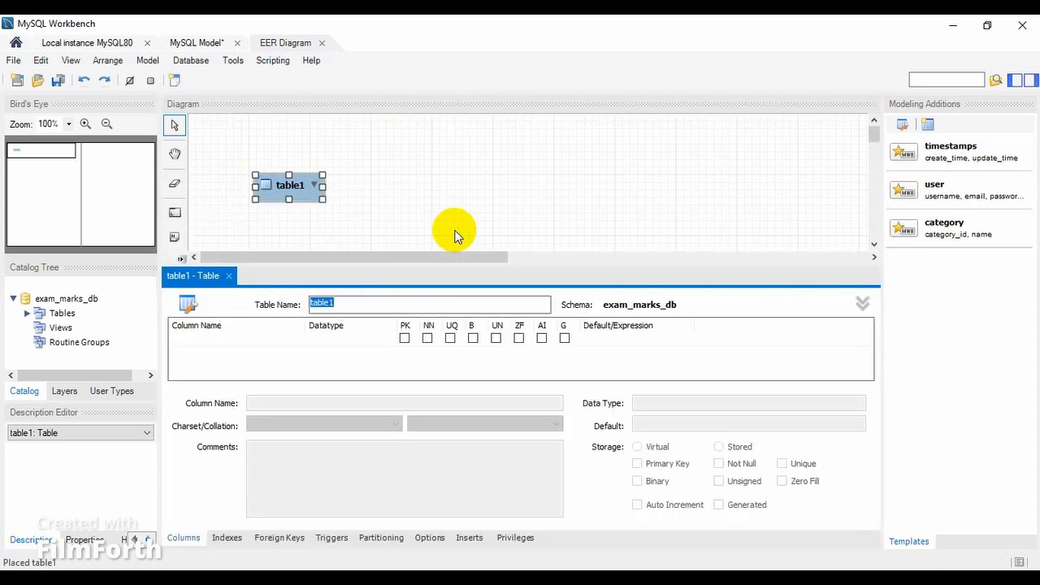
pyautogui.write('student')
# Add the first column to the student table as index_no, copying the name from the question sheet.
pyautogui.click(243, 341)
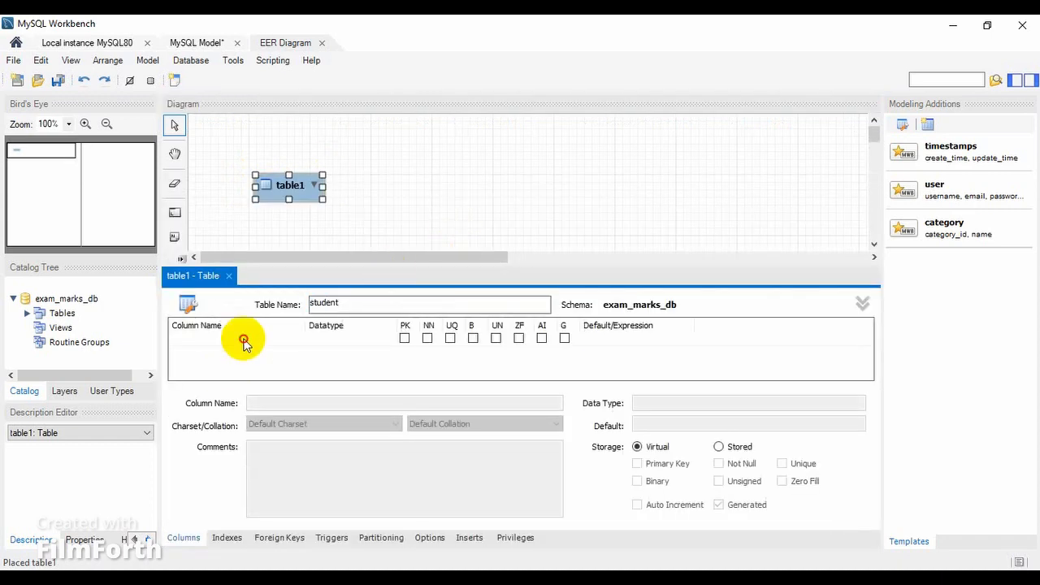
pyautogui.doubleClick(244, 342)
pyautogui.hotkey('alt', 'Tab')
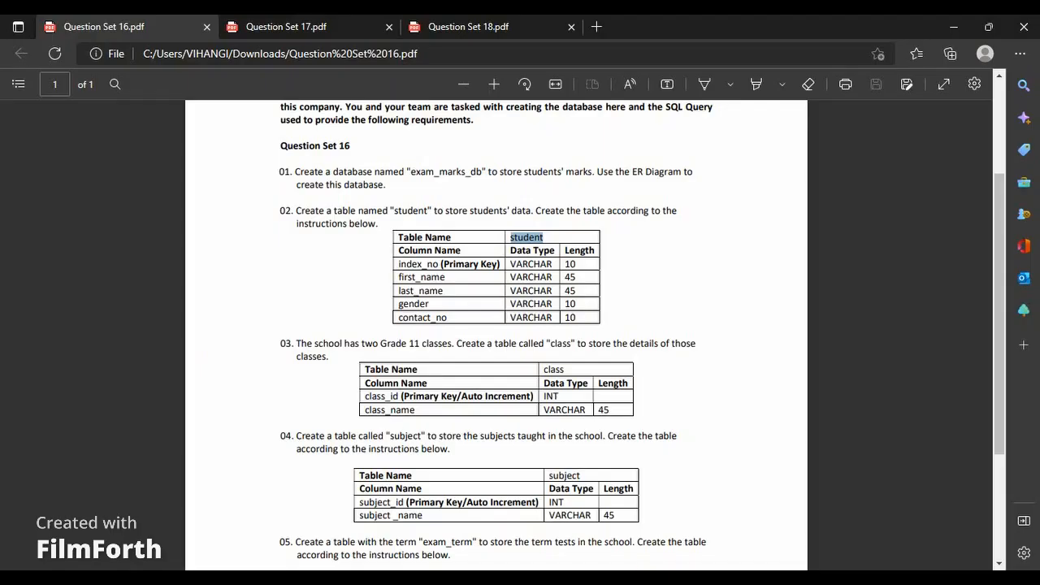
pyautogui.doubleClick(424, 264)
pyautogui.hotkey('ctrl', 'c')
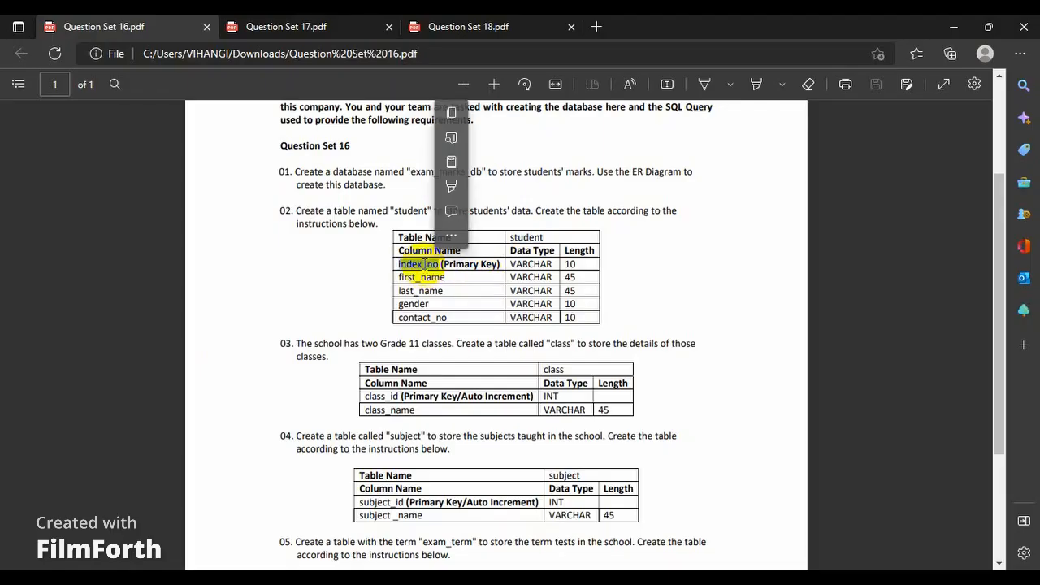
pyautogui.click(450, 113)
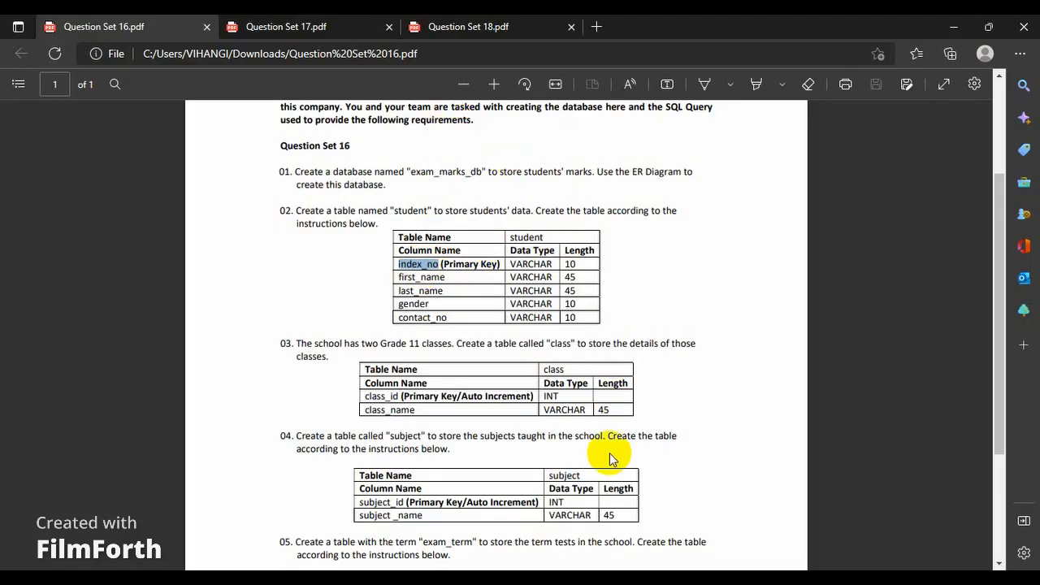
pyautogui.click(591, 577)
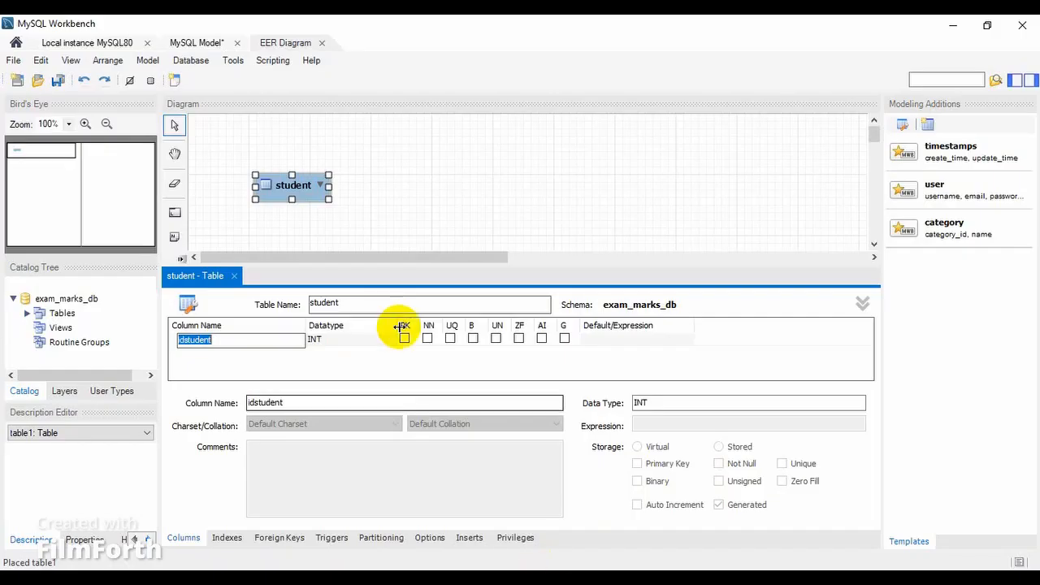
pyautogui.hotkey('ctrl', 'v')
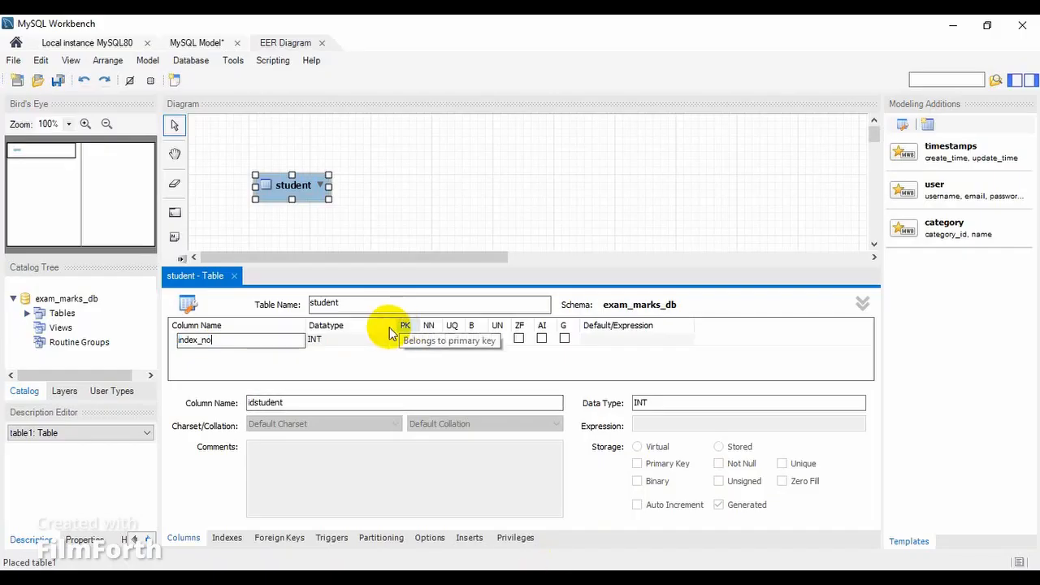
# Set the data type of the index_no column to VARCHAR(10).
pyautogui.click(348, 340)
pyautogui.click(345, 340)
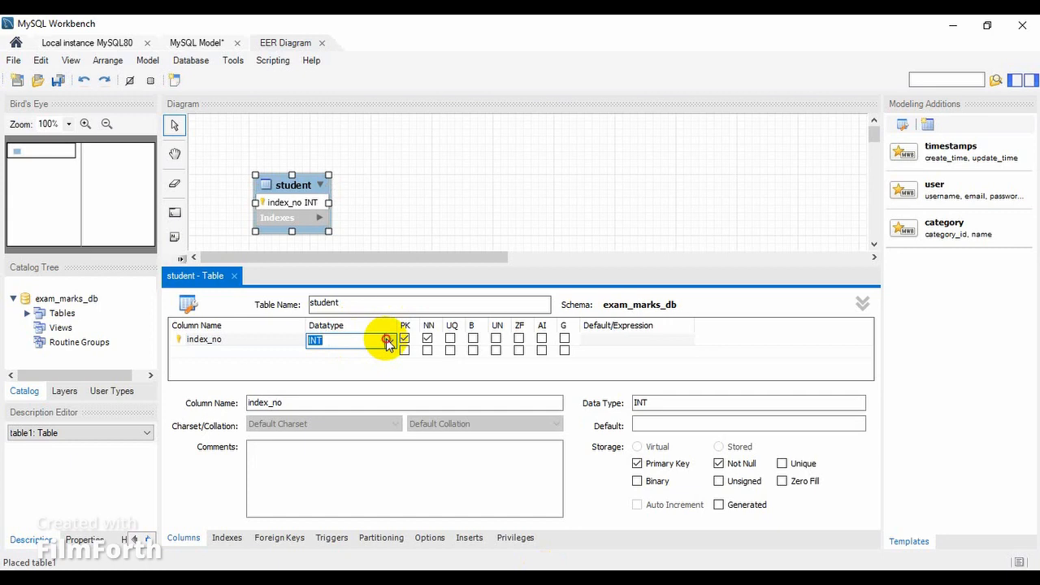
pyautogui.click(387, 340)
pyautogui.click(340, 29)
pyautogui.press('End')
pyautogui.press('Left')
pyautogui.write('10')
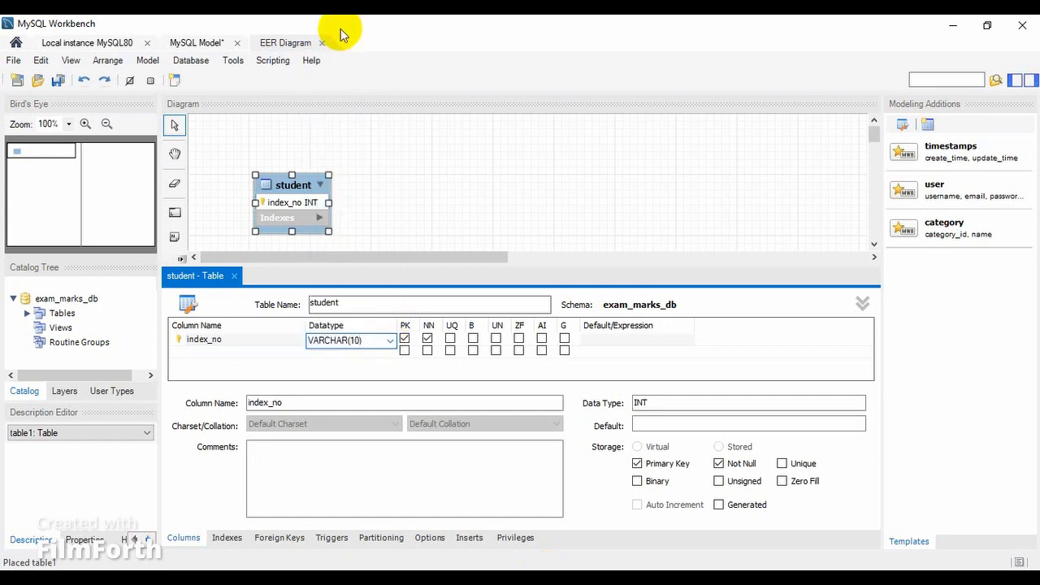
# Add a first_name VARCHAR(45) column to the student table, copying its name from the question sheet.
pyautogui.click(201, 352)
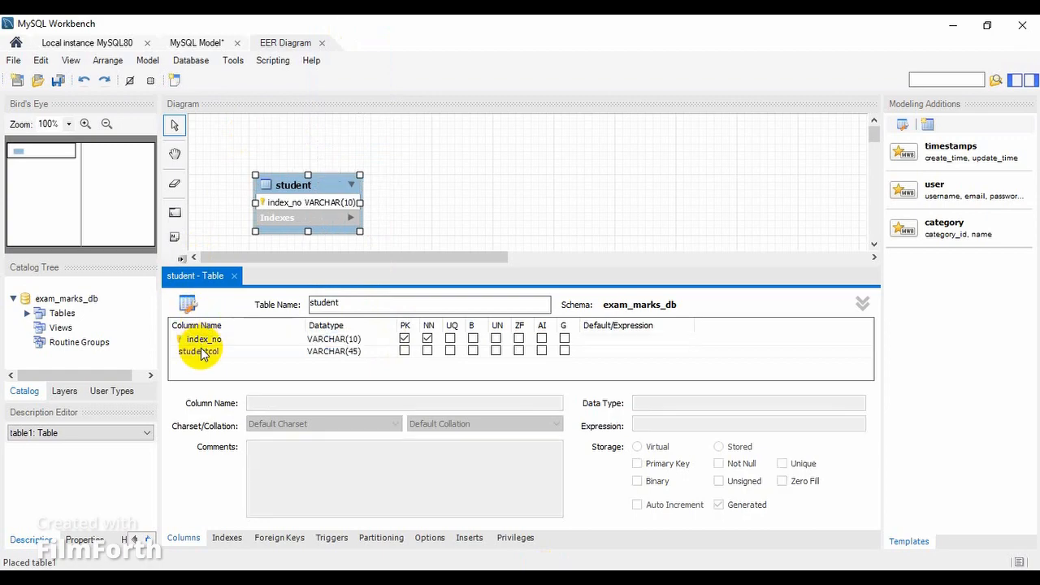
pyautogui.click(685, 568)
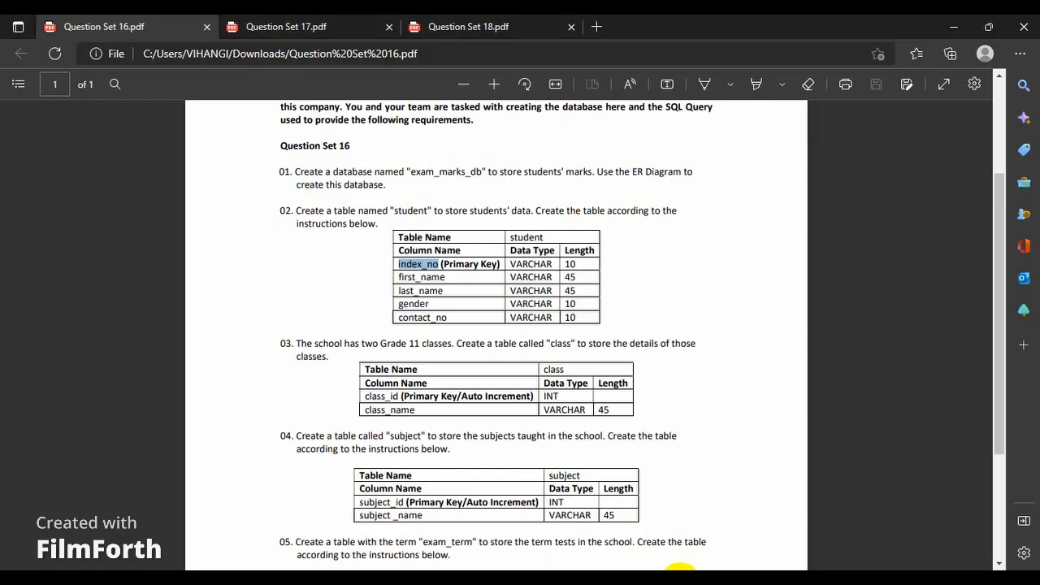
pyautogui.doubleClick(433, 278)
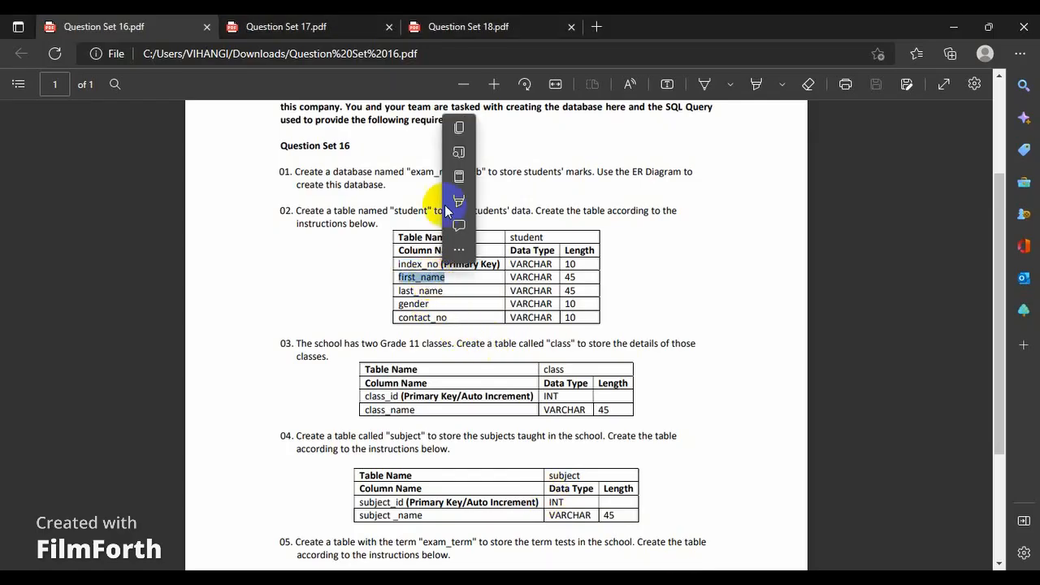
pyautogui.click(460, 129)
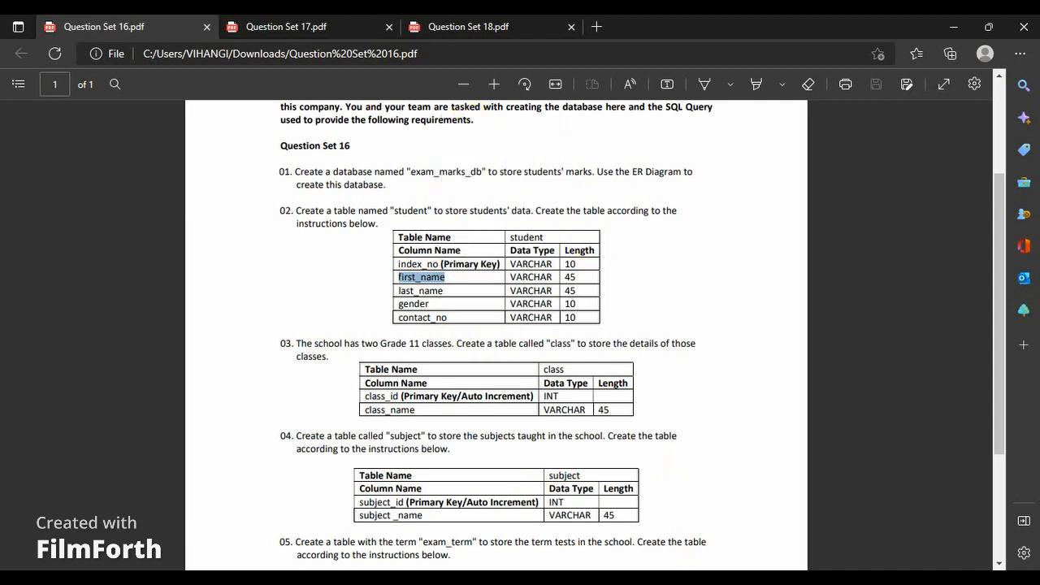
pyautogui.hotkey('alt', 'Tab')
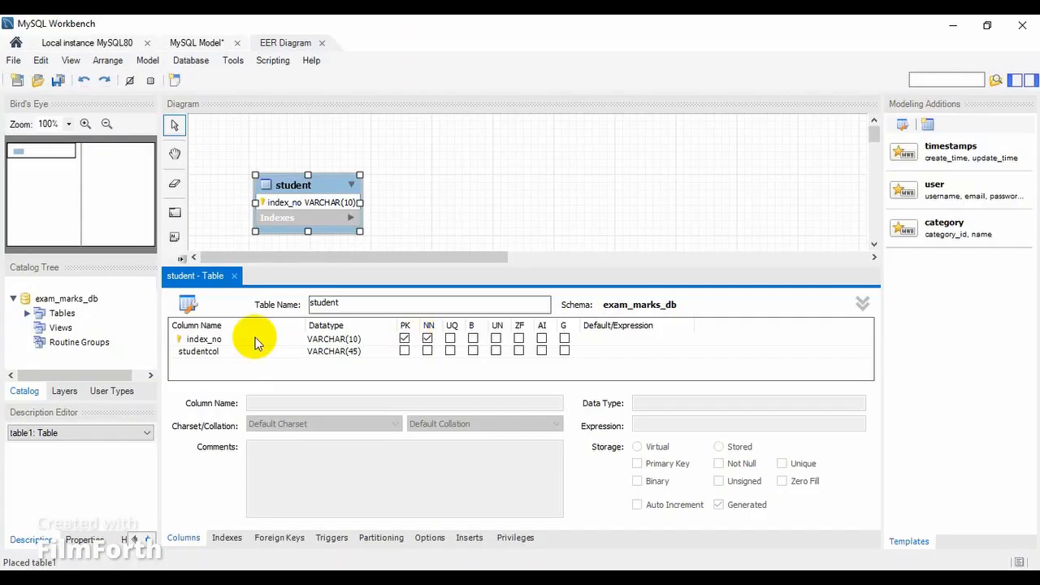
pyautogui.click(248, 353)
pyautogui.click(248, 354)
pyautogui.hotkey('ctrl', 'v')
# Add a last_name VARCHAR(45) column to the student table below first_name.
pyautogui.click(283, 364)
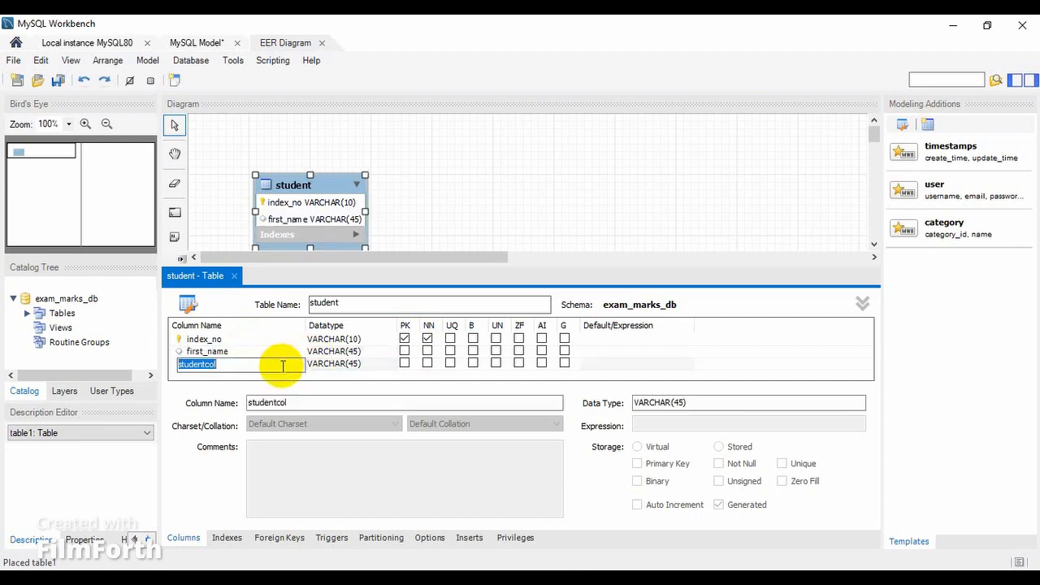
pyautogui.write('last_name')
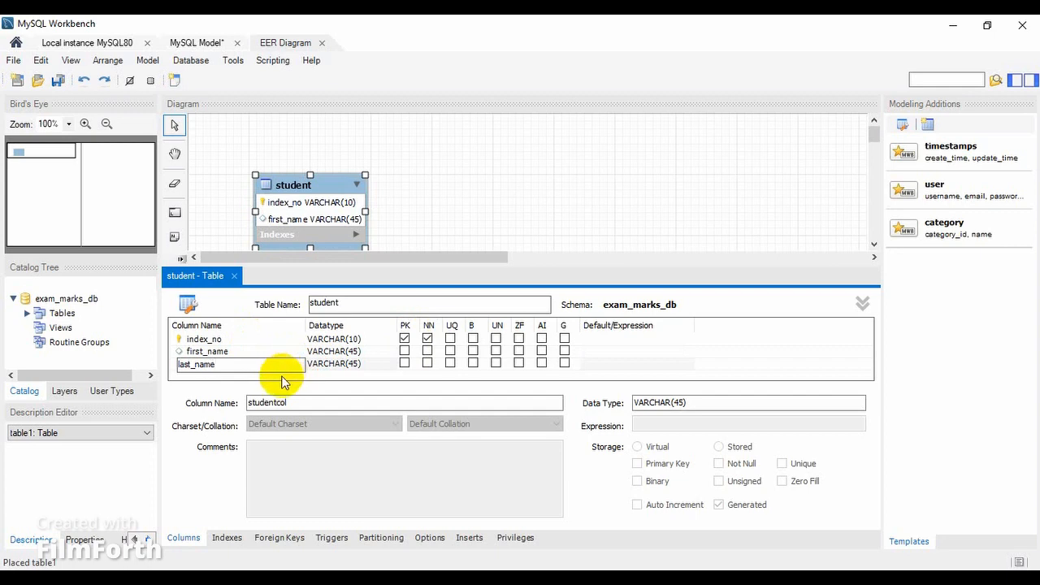
pyautogui.press('Return')
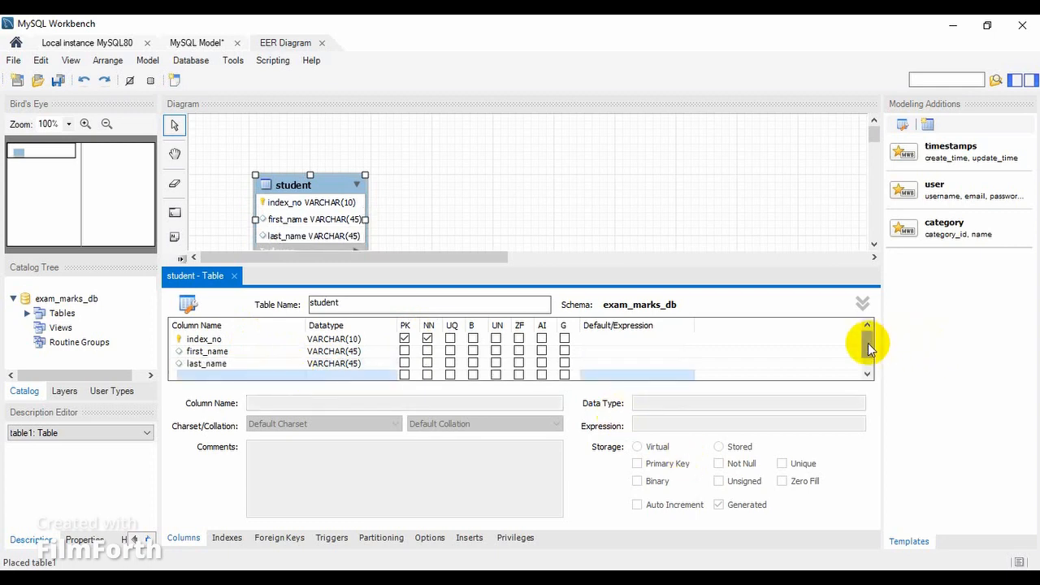
# Add a gender column to the student table below last_name.
pyautogui.moveTo(870, 344); pyautogui.dragTo(871, 355)
pyautogui.moveTo(679, 577)
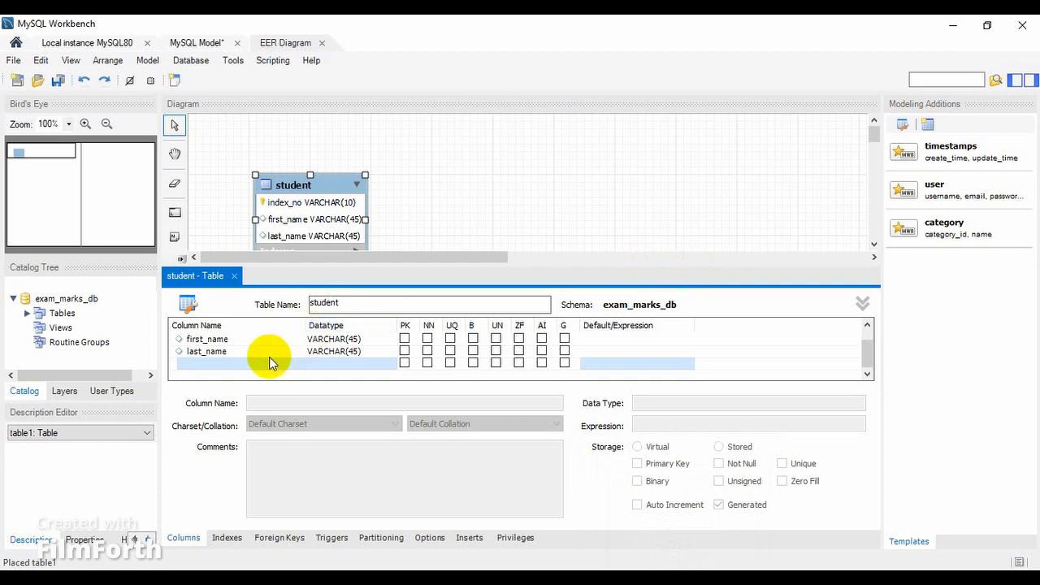
pyautogui.doubleClick(266, 366)
pyautogui.write('g')
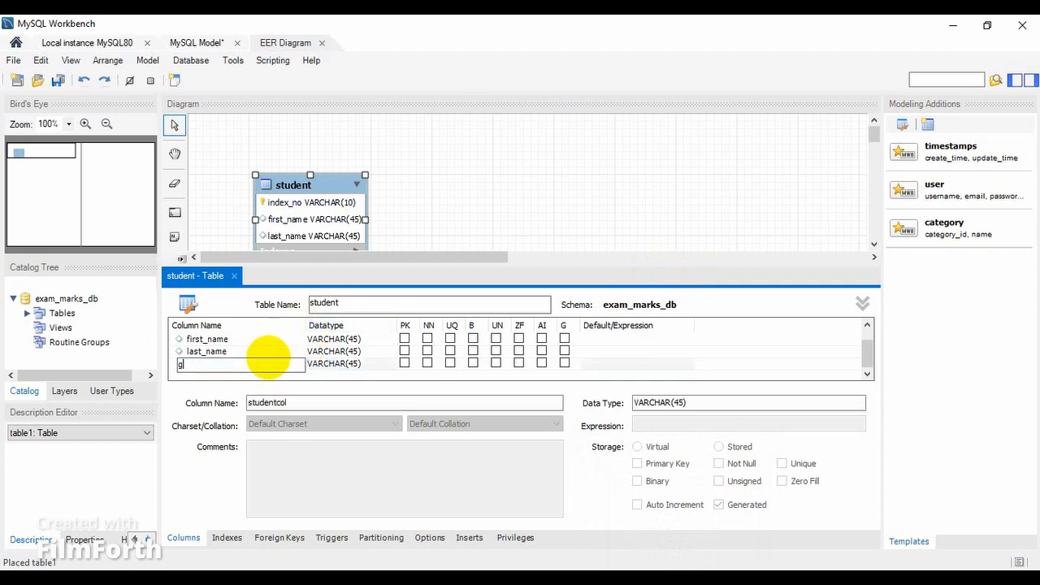
pyautogui.write('ender')
pyautogui.press('BackSpace')
pyautogui.write('er')
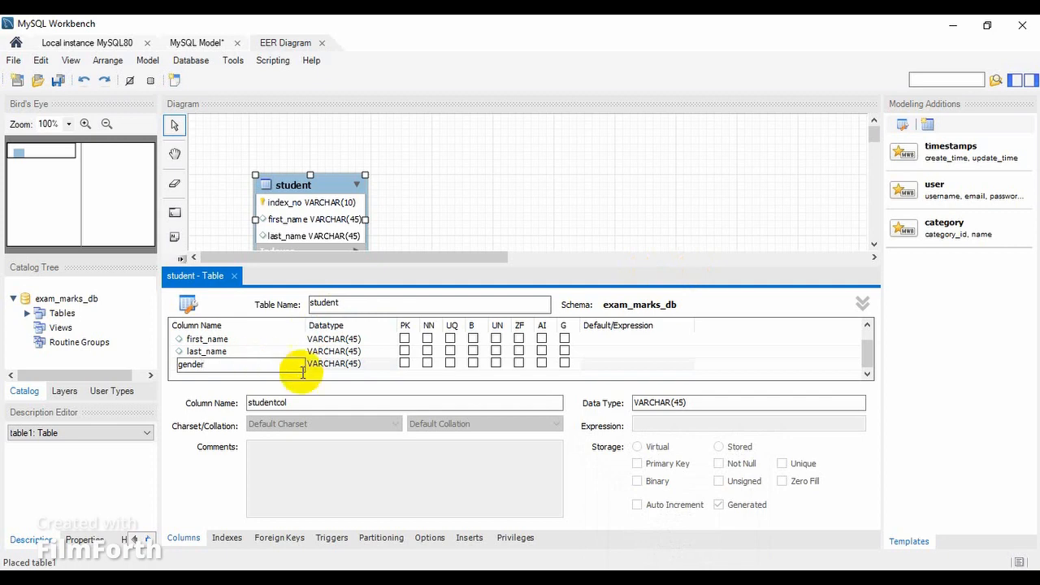
# Set the data type of the gender column to VARCHAR(10).
pyautogui.click(333, 364)
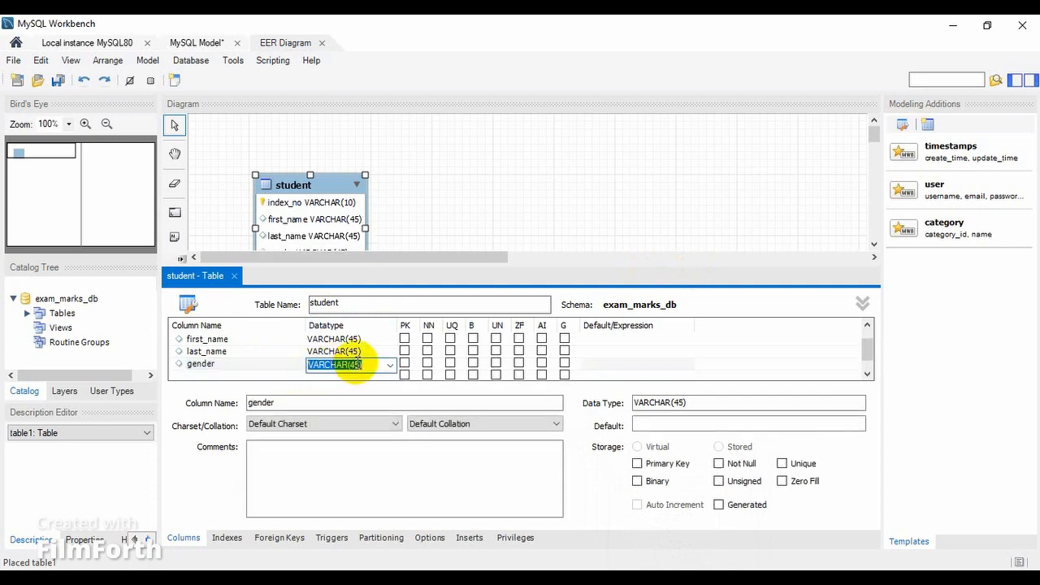
pyautogui.click(358, 365)
pyautogui.press('BackSpace')
pyautogui.press('BackSpace')
pyautogui.press('BackSpace')
pyautogui.write('10)')
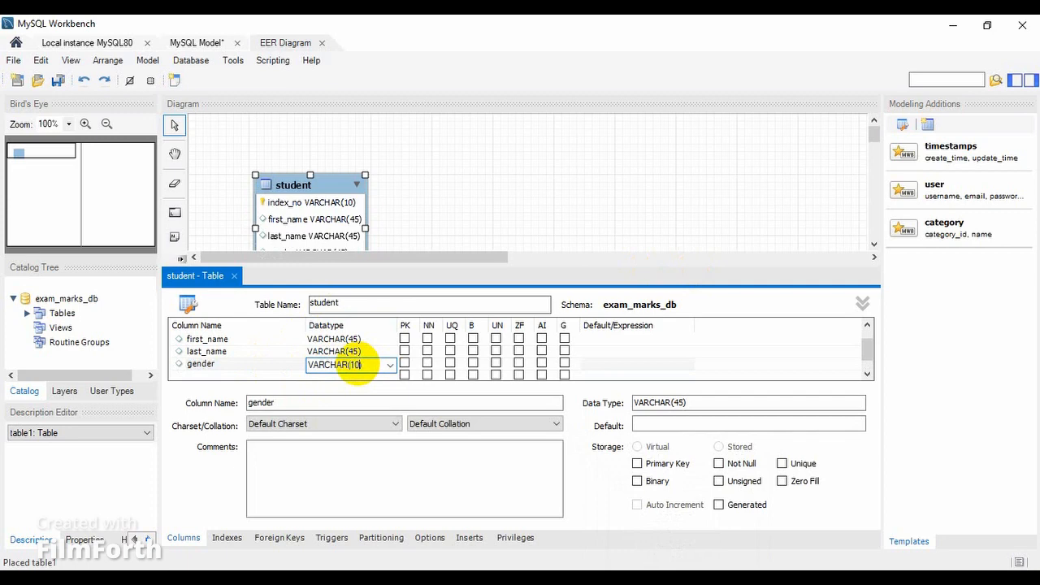
# Add a contact_no column to the student table below gender.
pyautogui.click(260, 371)
pyautogui.write('c')
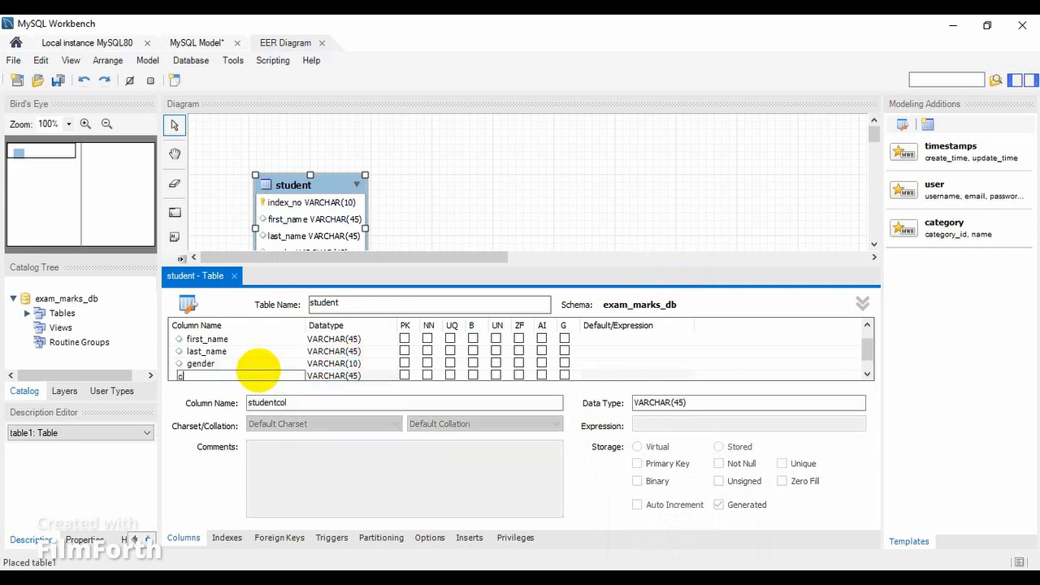
pyautogui.write('ontact_no')
pyautogui.press('Return')
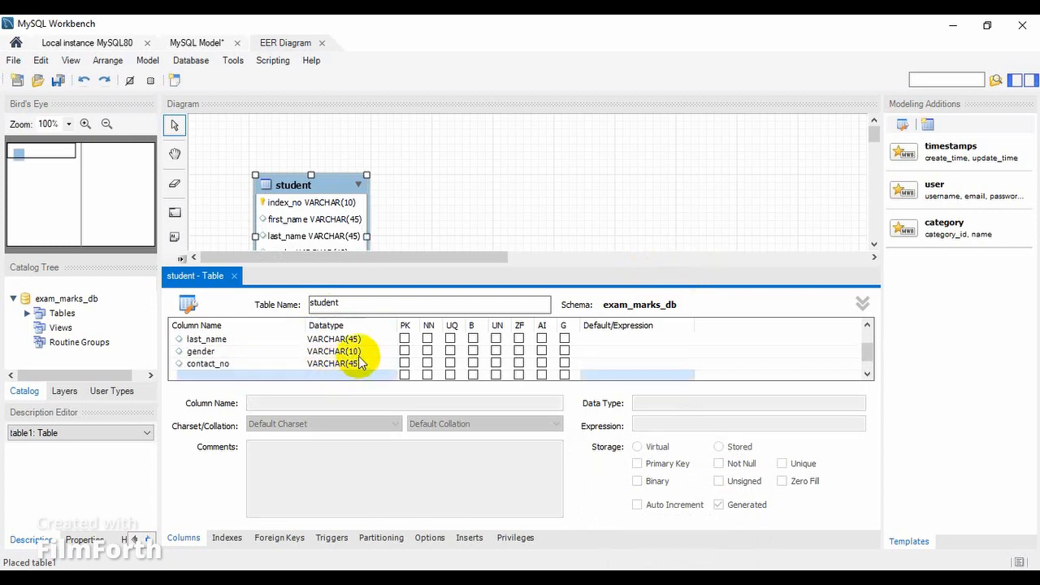
# Set the data type of the contact_no column to VARCHAR(10).
pyautogui.click(361, 365)
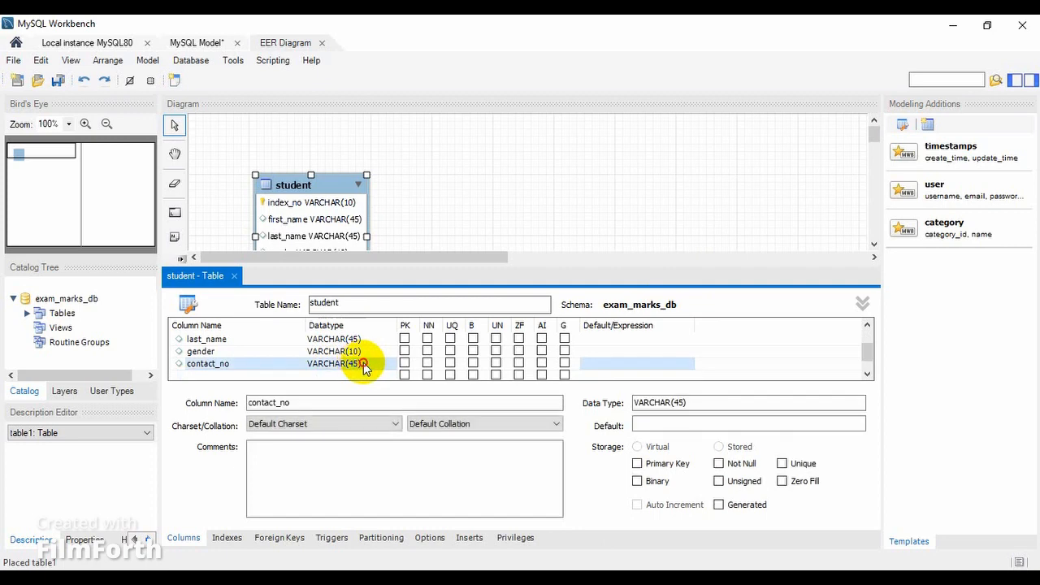
pyautogui.click(359, 365)
pyautogui.click(359, 365)
pyautogui.press('BackSpace')
pyautogui.press('BackSpace')
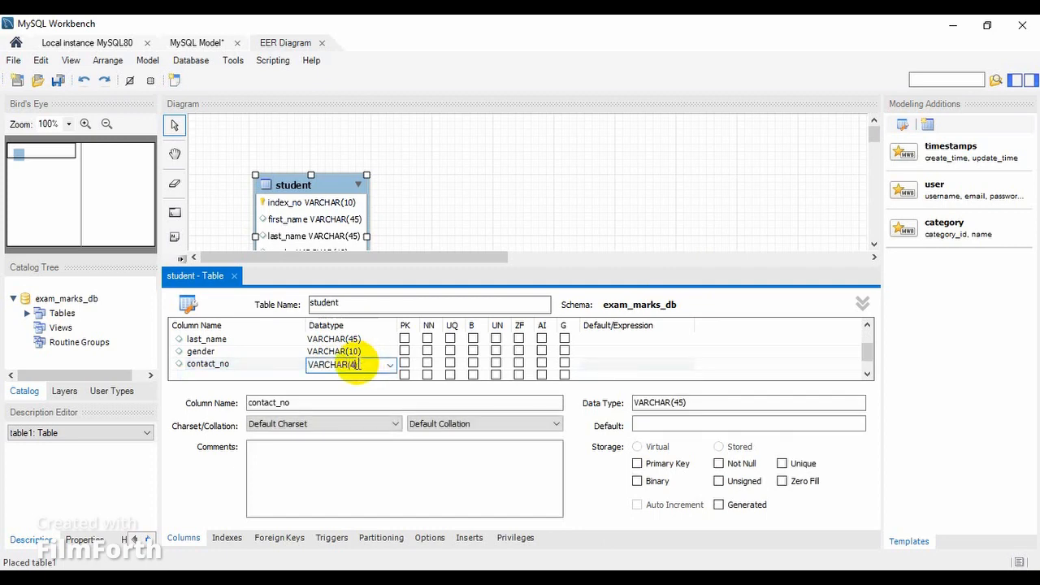
pyautogui.write('10')
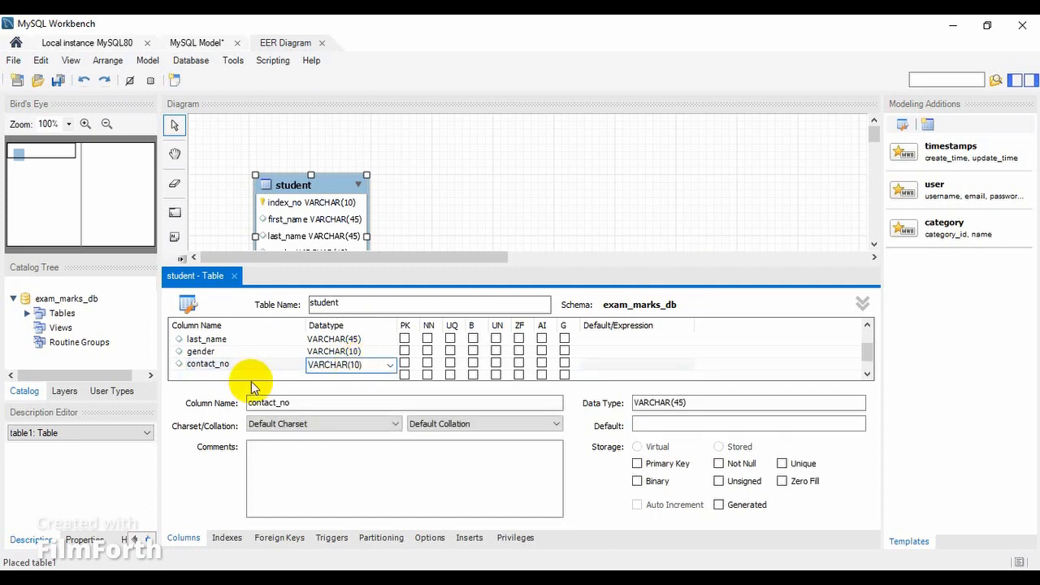
pyautogui.click(253, 353)
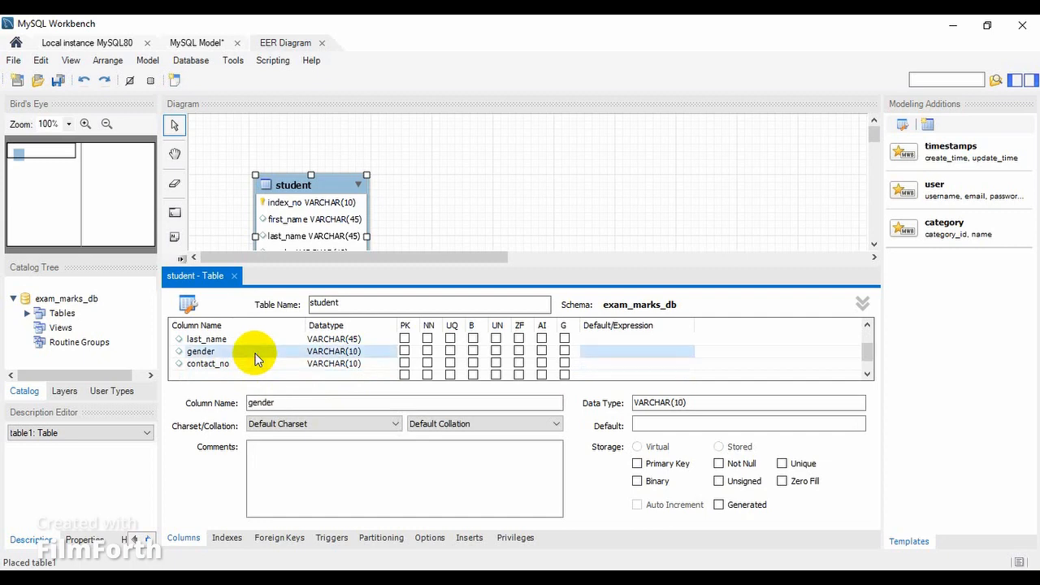
# Close the student table editor and move the student table up and slightly left in the diagram.
pyautogui.click(233, 277)
pyautogui.moveTo(343, 191); pyautogui.dragTo(325, 148)
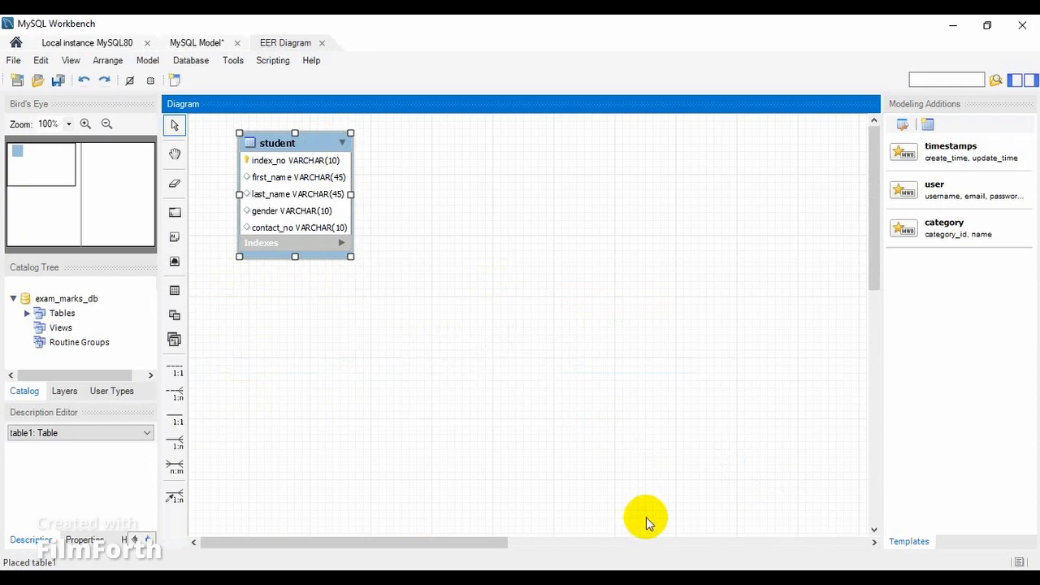
# Switch to the Question Set 16 PDF and copy the table name class from question 03.
pyautogui.click(679, 579)
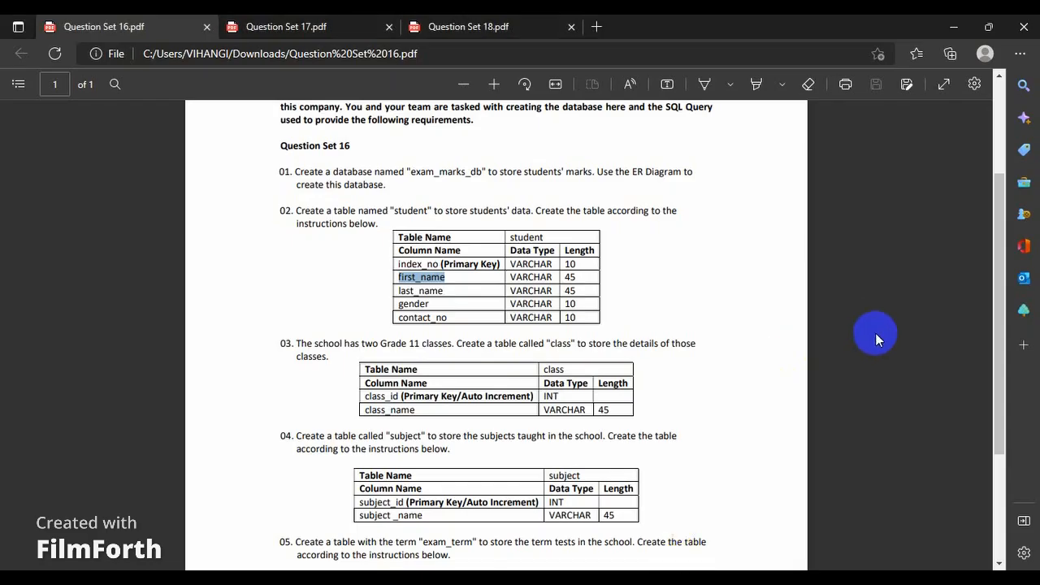
pyautogui.moveTo(1003, 266); pyautogui.dragTo(1018, 329)
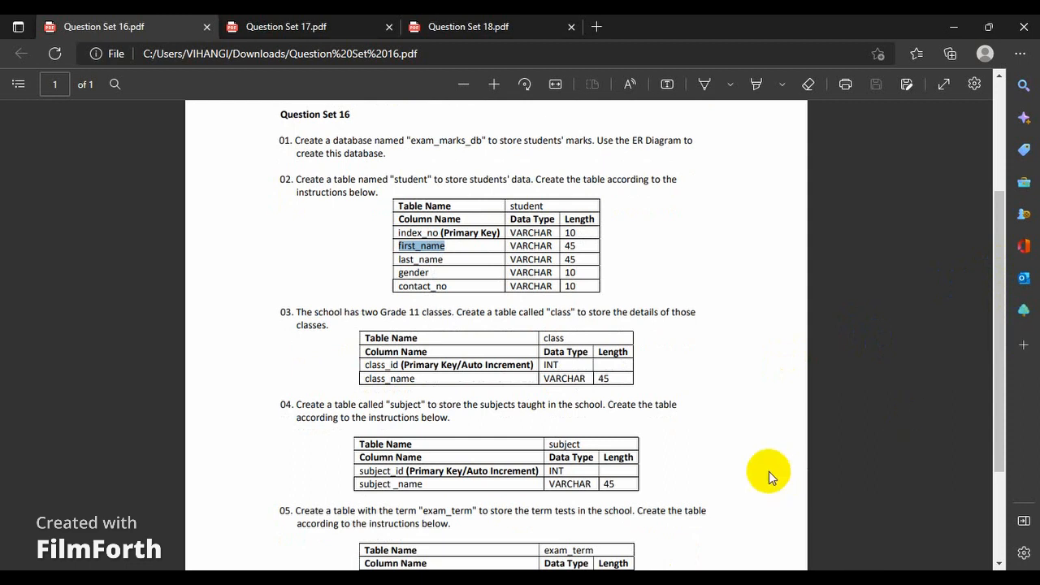
pyautogui.doubleClick(551, 338)
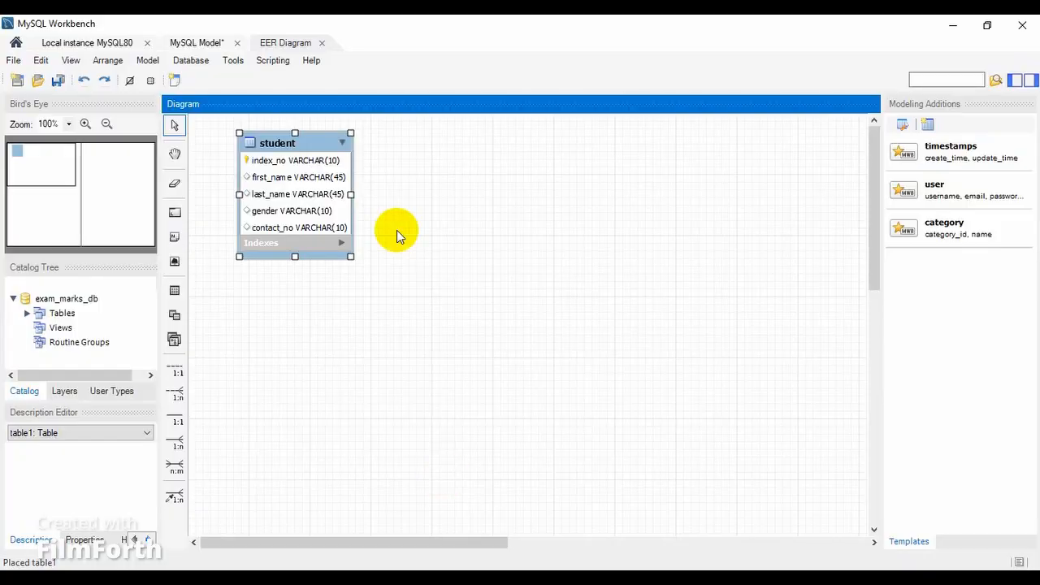
# Return to MySQL Workbench, place a new table beside the student table in the diagram, and name it class.
pyautogui.click(174, 291)
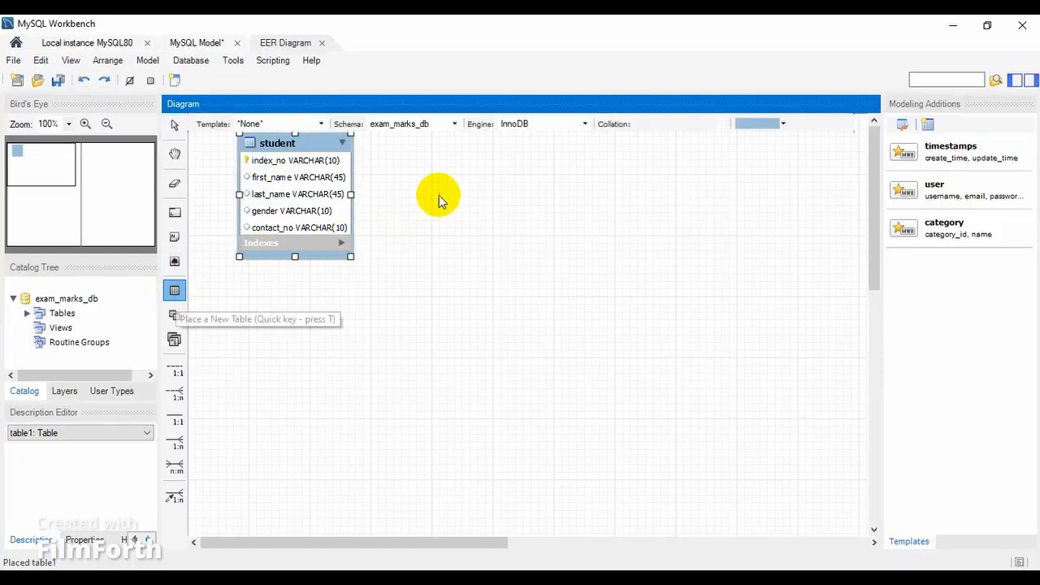
pyautogui.click(440, 170)
pyautogui.click(462, 167)
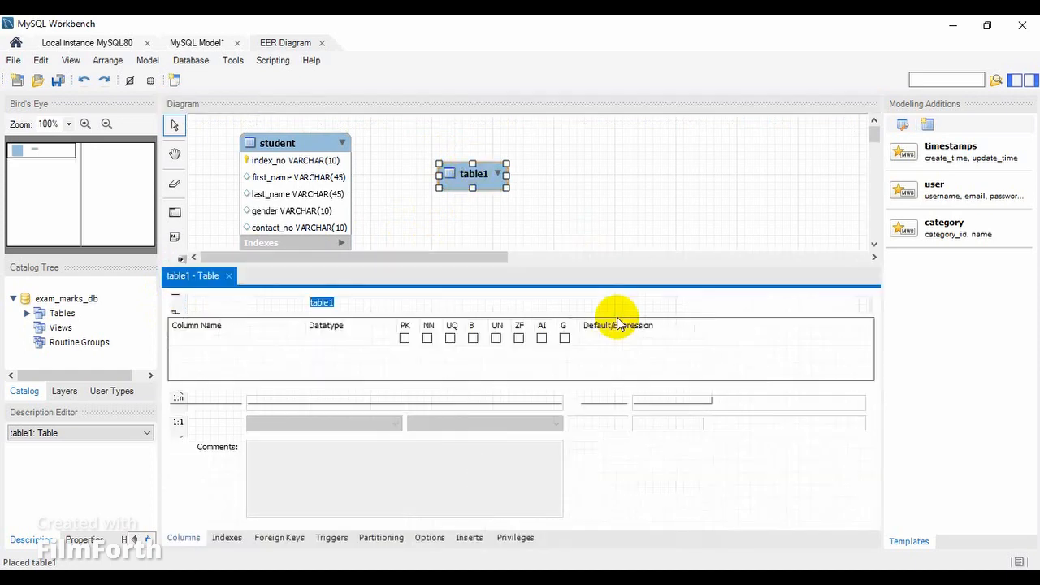
pyautogui.write('class')
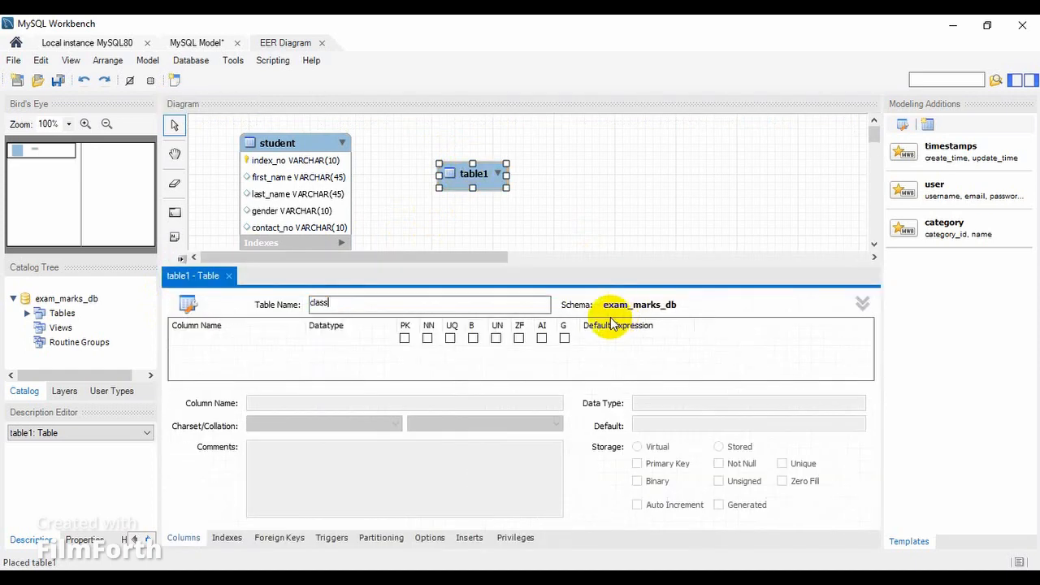
# Add class_id to the class table as an auto-increment INT primary key, copying its name from the question sheet.
pyautogui.click(253, 340)
pyautogui.doubleClick(252, 339)
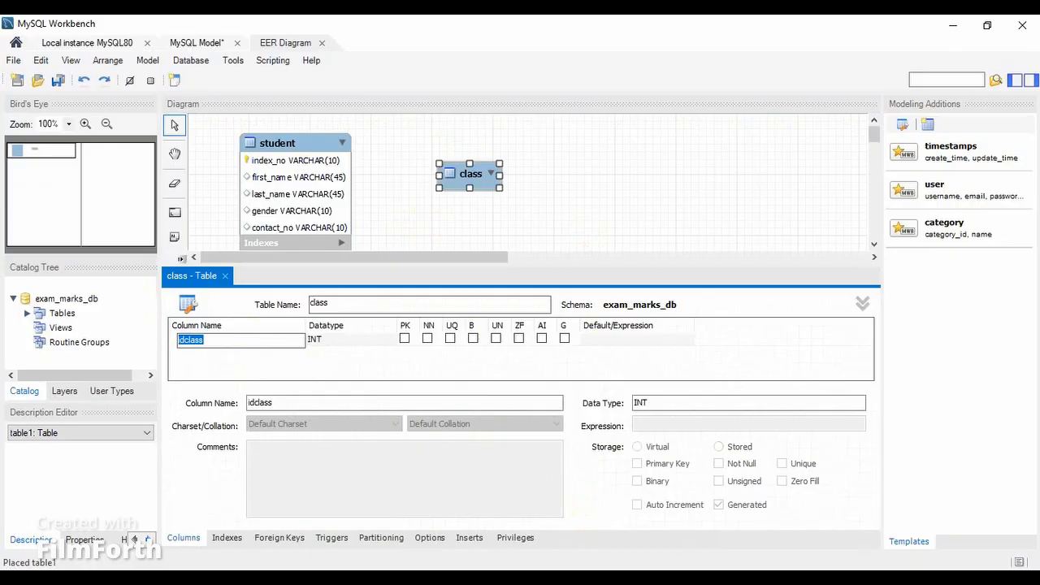
pyautogui.click(520, 579)
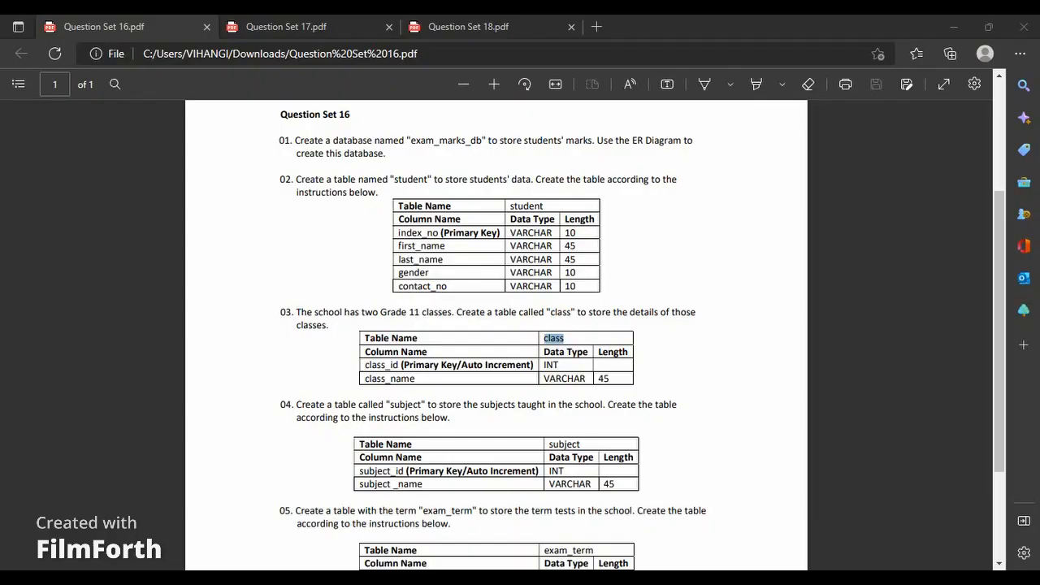
pyautogui.doubleClick(382, 366)
pyautogui.click(429, 216)
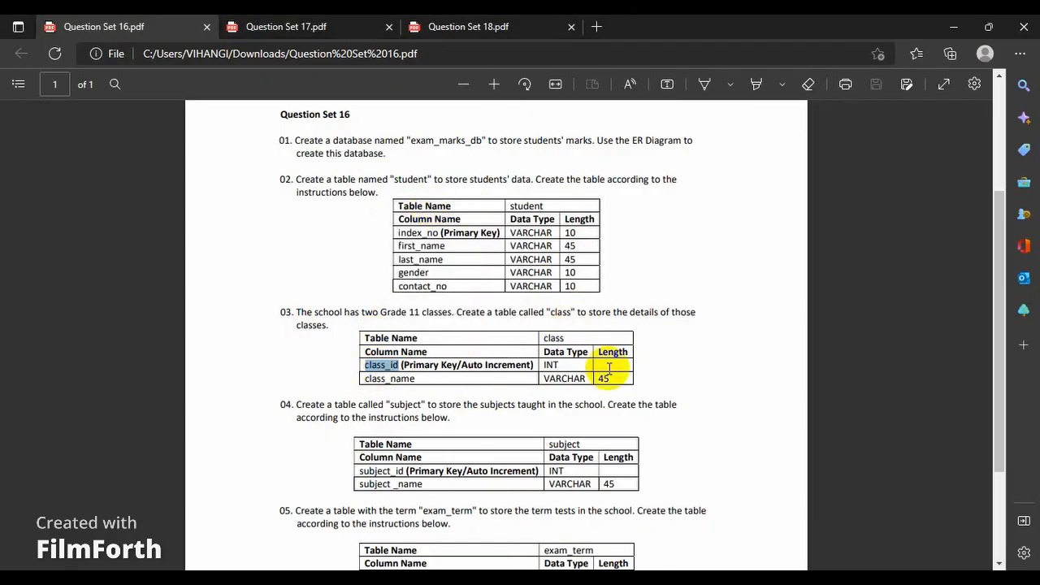
pyautogui.moveTo(585, 579)
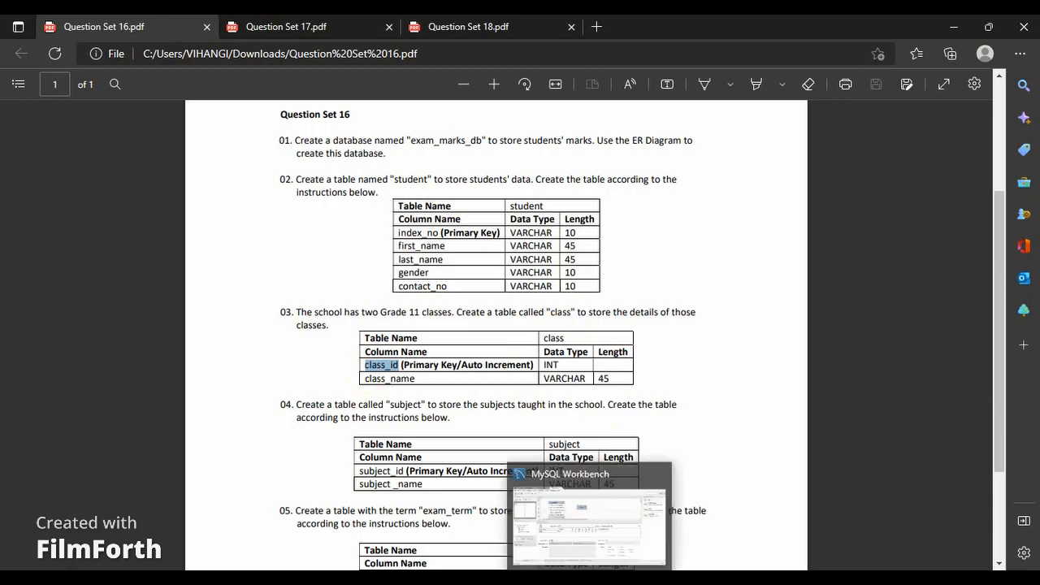
pyautogui.click(589, 520)
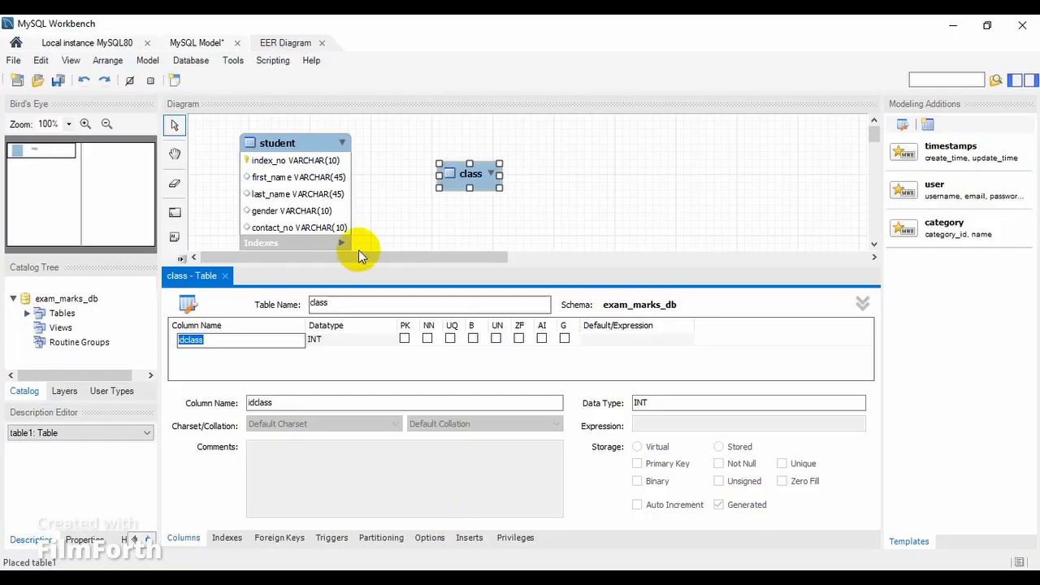
pyautogui.hotkey('ctrl', 'v')
pyautogui.click(542, 338)
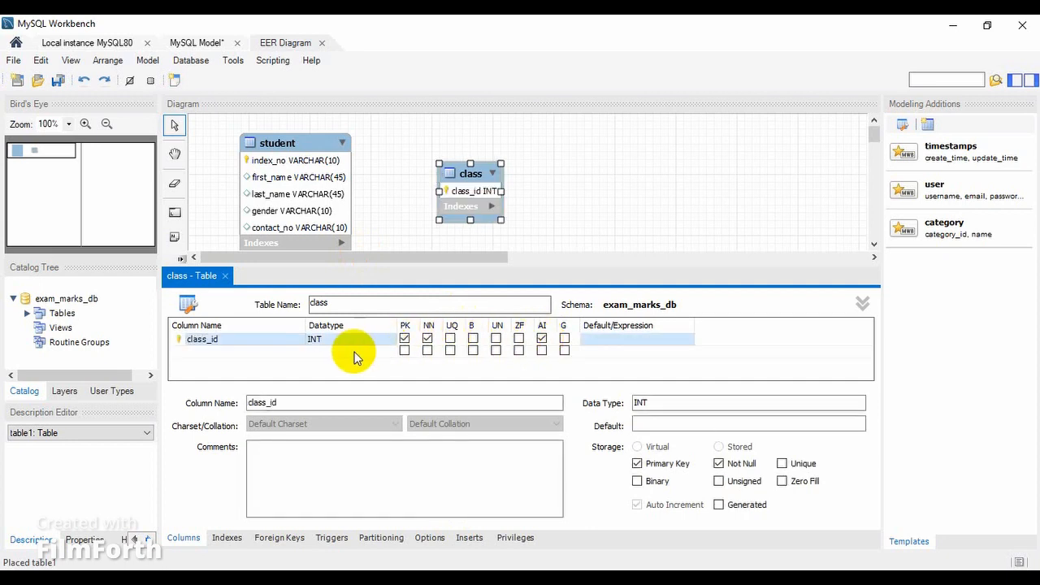
# Add a class_name VARCHAR(45) column to the class table, copying its name from the question sheet.
pyautogui.doubleClick(274, 351)
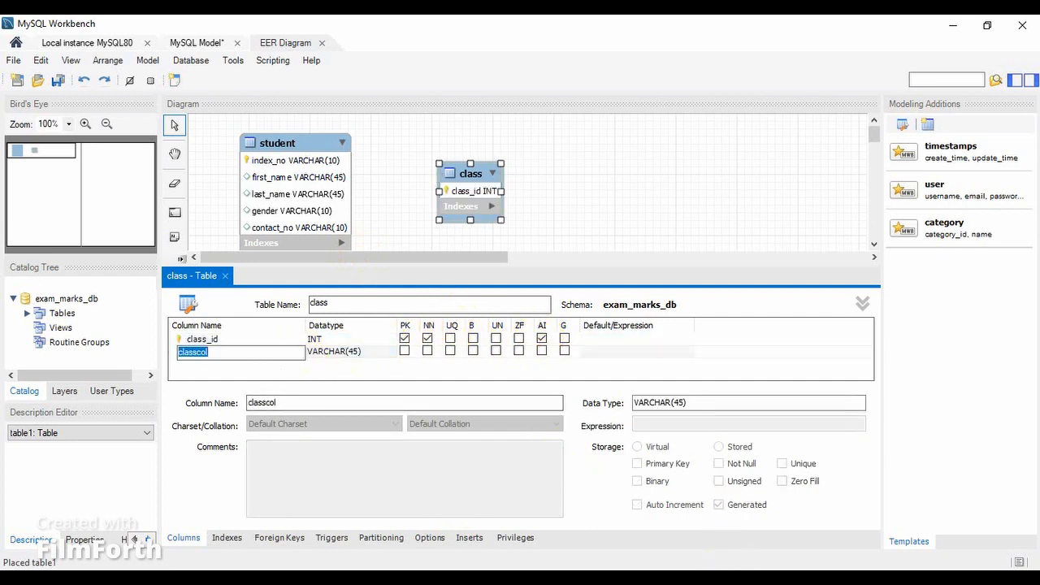
pyautogui.click(677, 510)
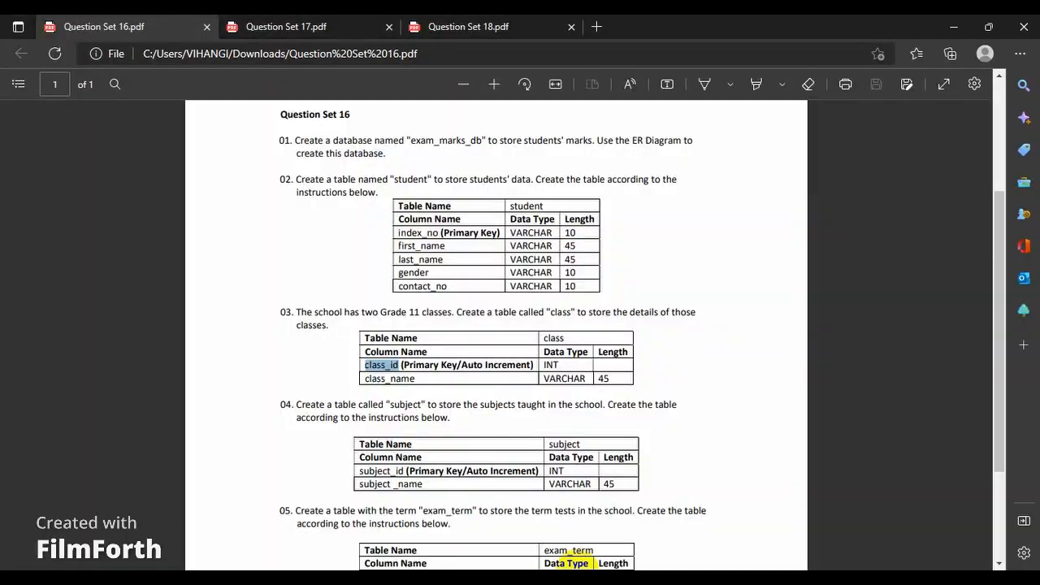
pyautogui.doubleClick(379, 380)
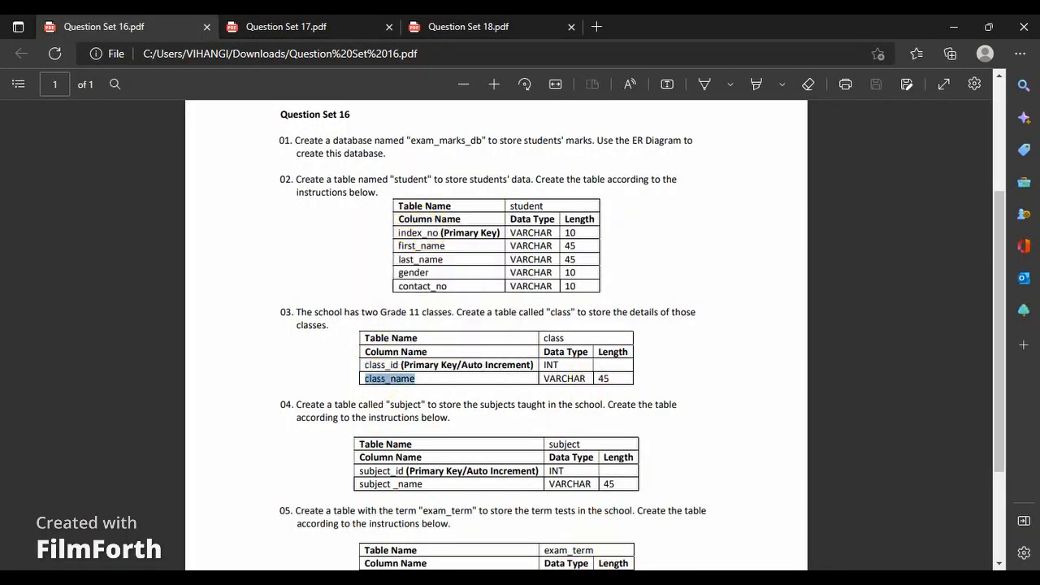
pyautogui.click(533, 580)
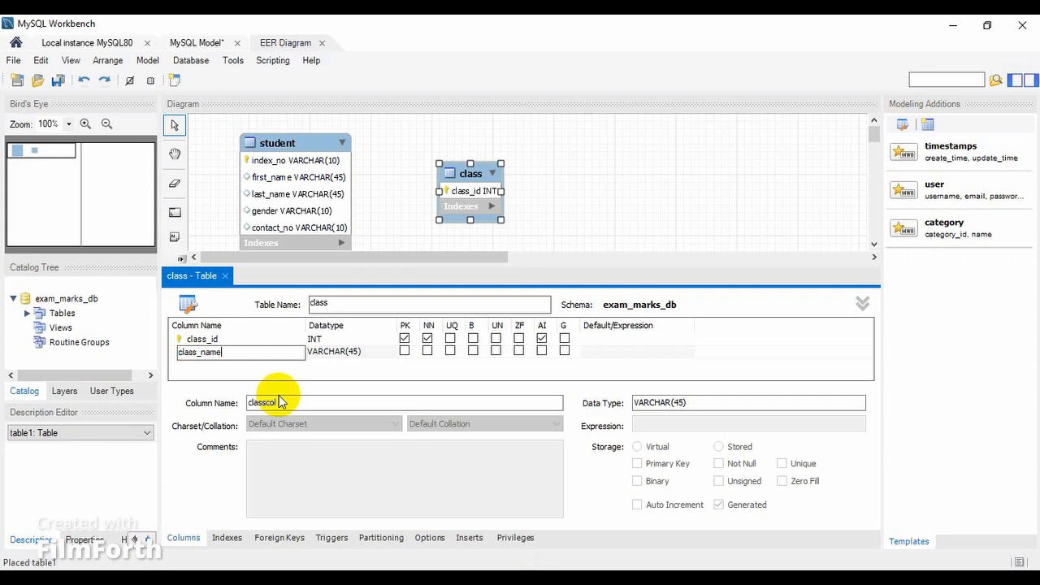
pyautogui.moveTo(680, 562)
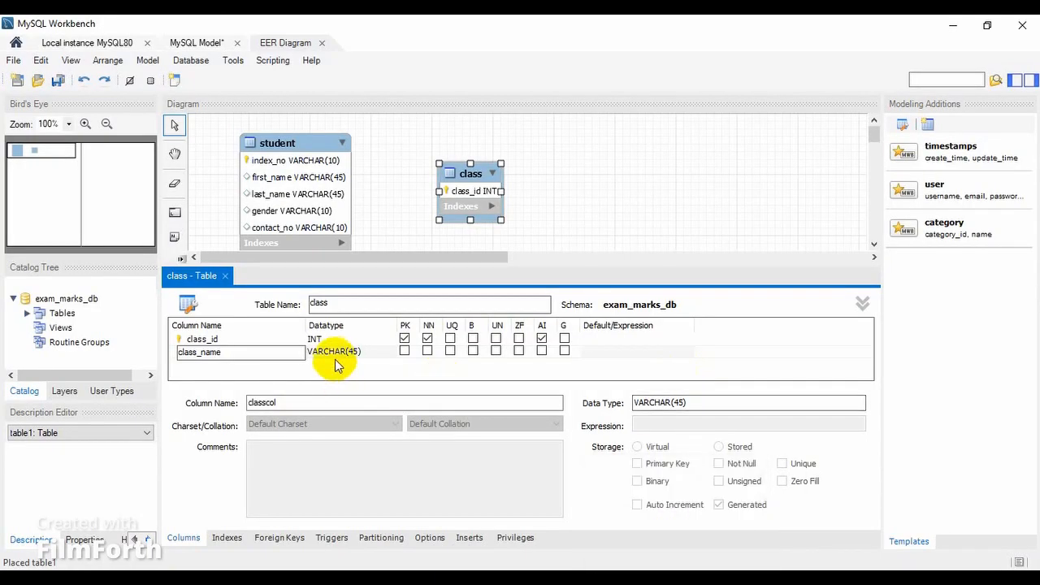
pyautogui.click(337, 366)
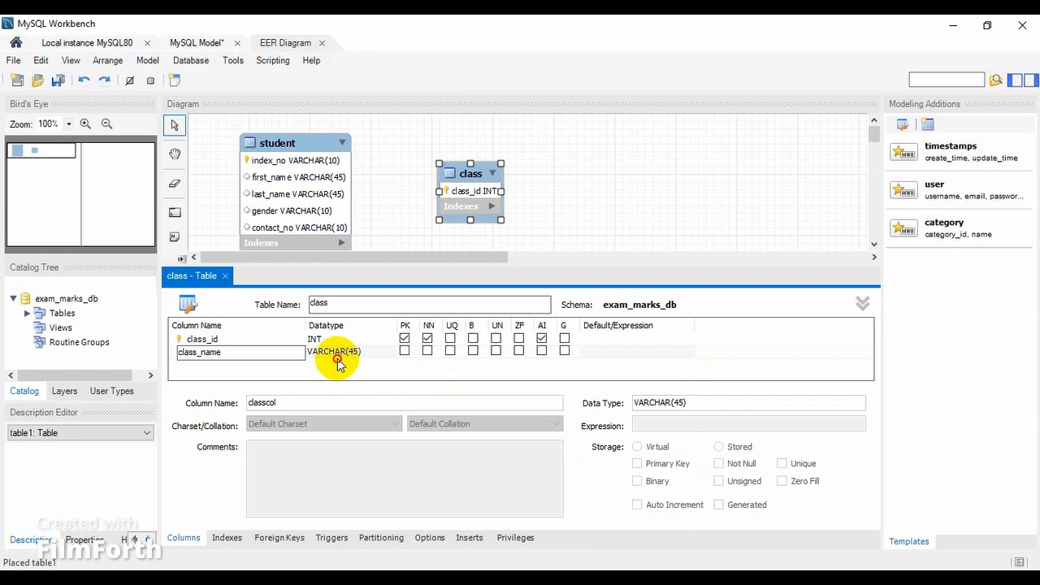
# Close the class table editor and move the class table up roughly level with the student table.
pyautogui.click(228, 276)
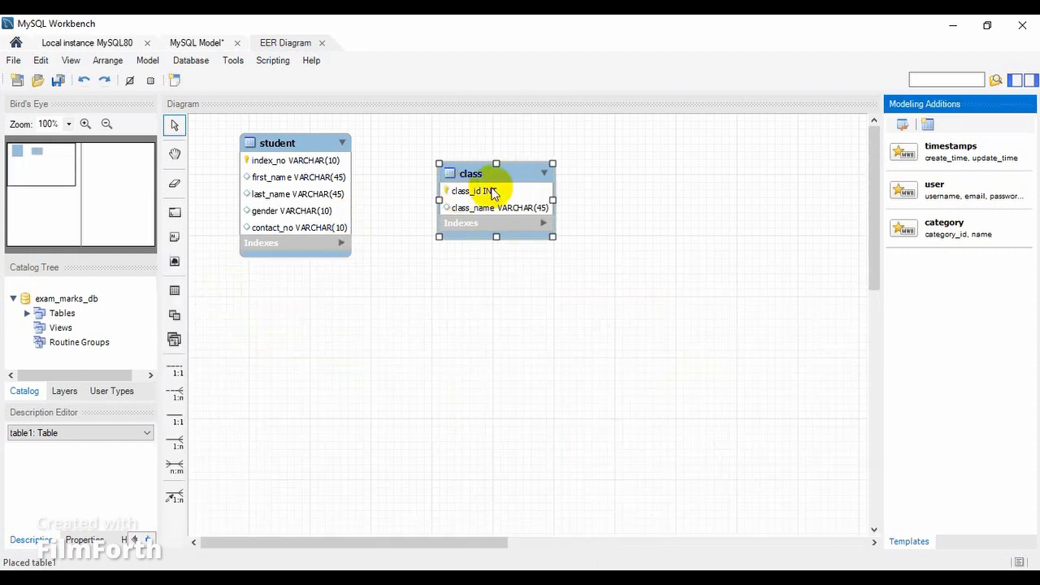
pyautogui.moveTo(496, 170); pyautogui.dragTo(497, 153)
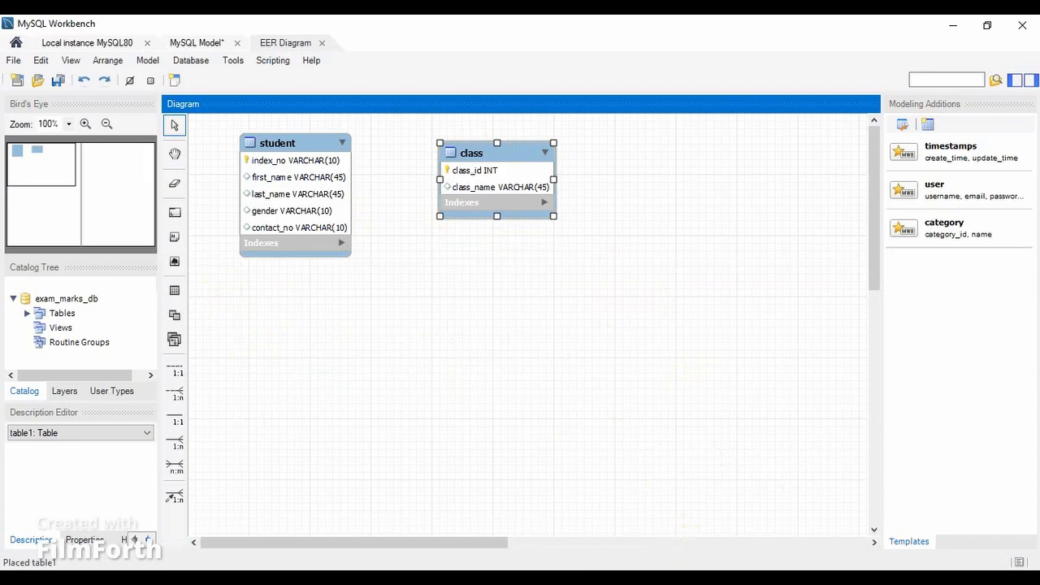
# Copy the table name subject from question 04 of the Question Set 16 PDF and return to the EER diagram.
pyautogui.click(690, 578)
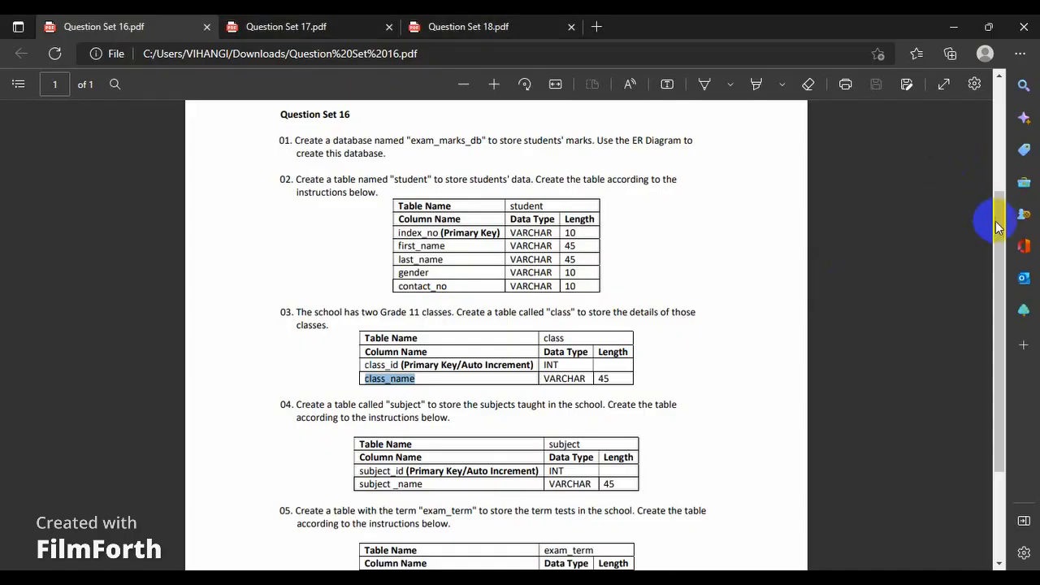
pyautogui.moveTo(996, 226); pyautogui.dragTo(1009, 294)
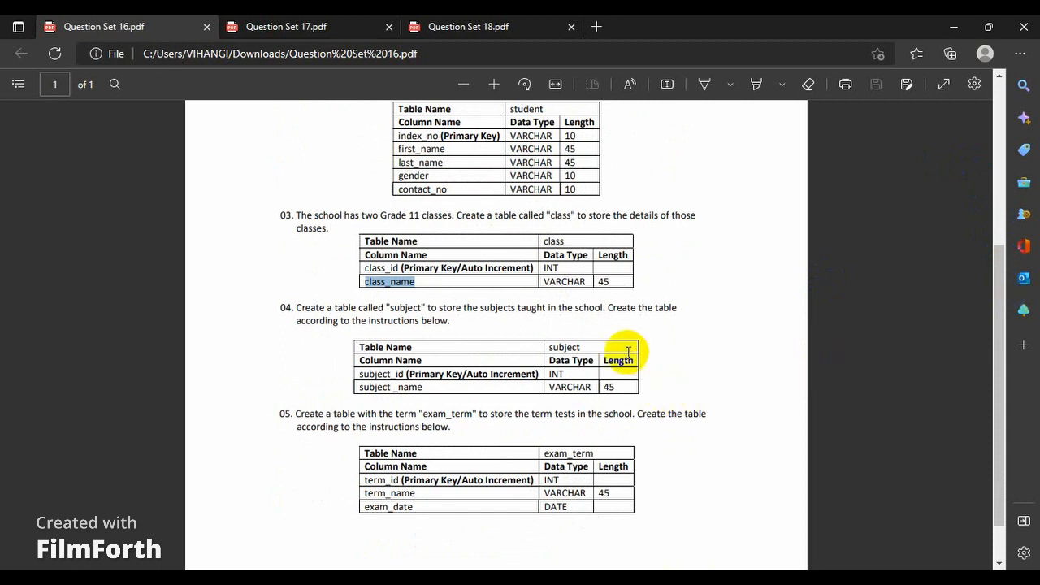
pyautogui.doubleClick(566, 347)
pyautogui.moveTo(605, 205)
pyautogui.click(659, 203)
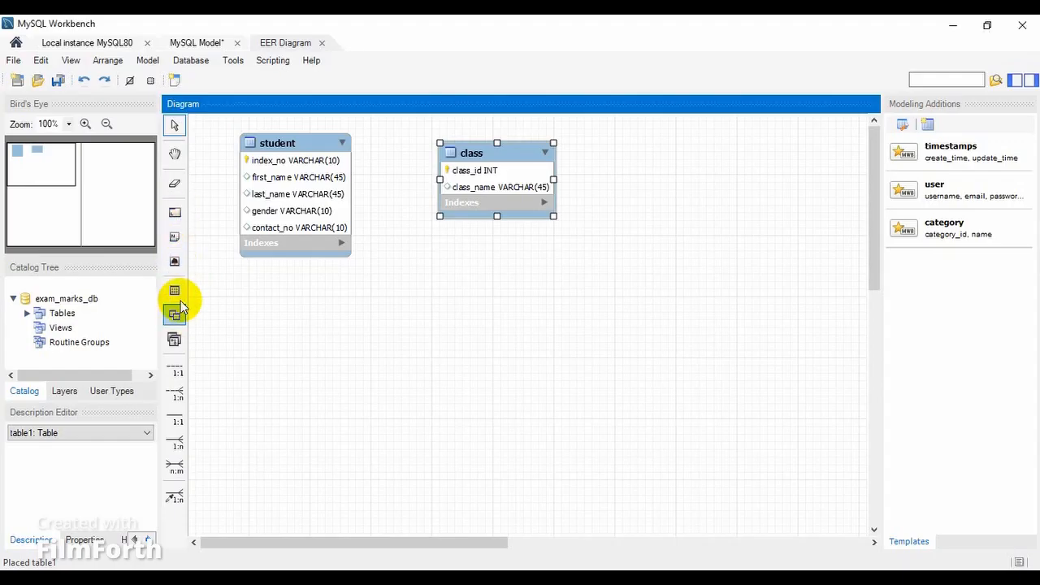
# Place a new table beside the class table in the diagram and name it subject.
pyautogui.click(181, 297)
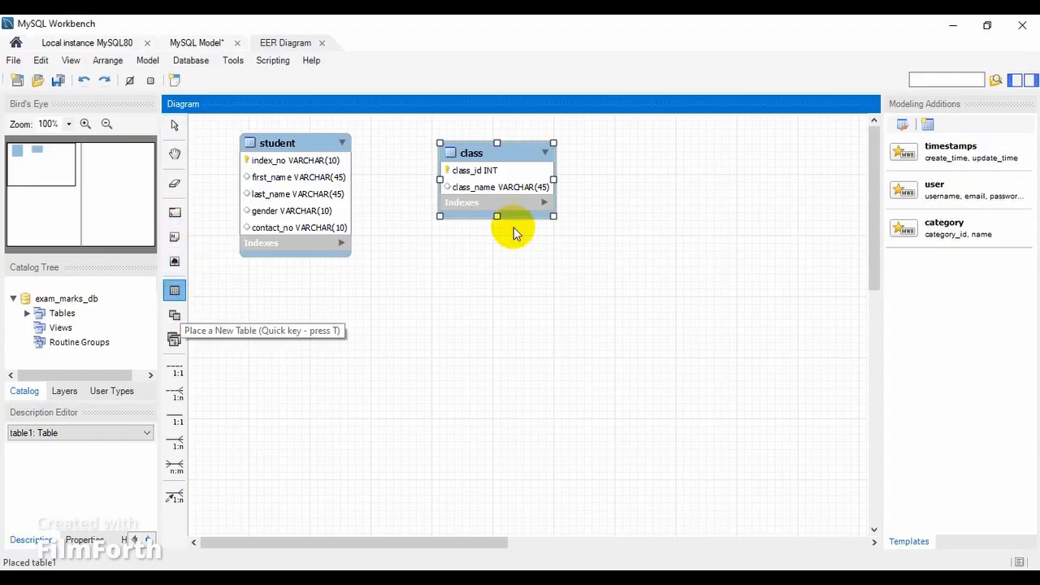
pyautogui.click(642, 162)
pyautogui.click(672, 174)
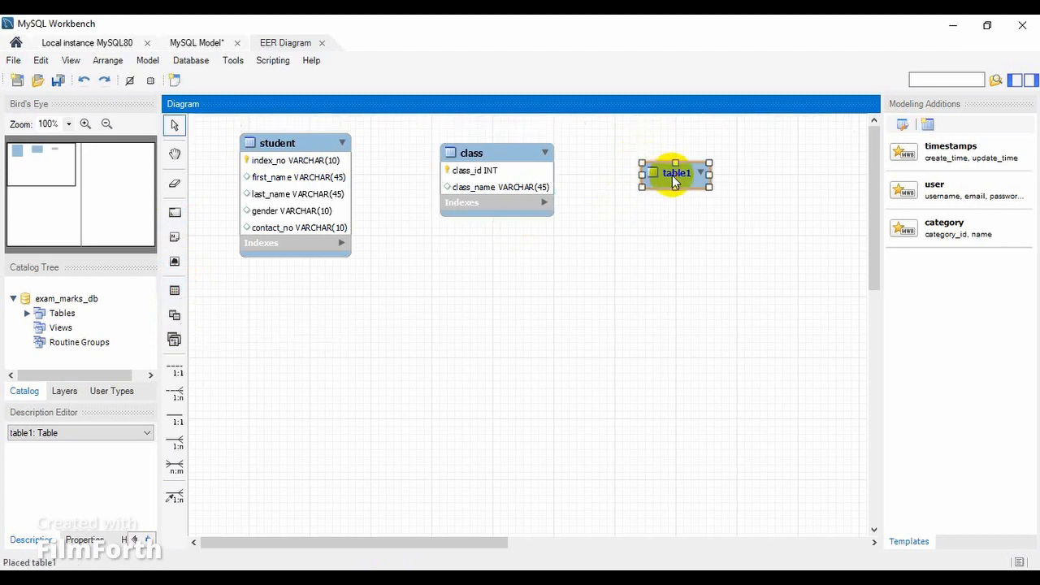
pyautogui.doubleClick(672, 175)
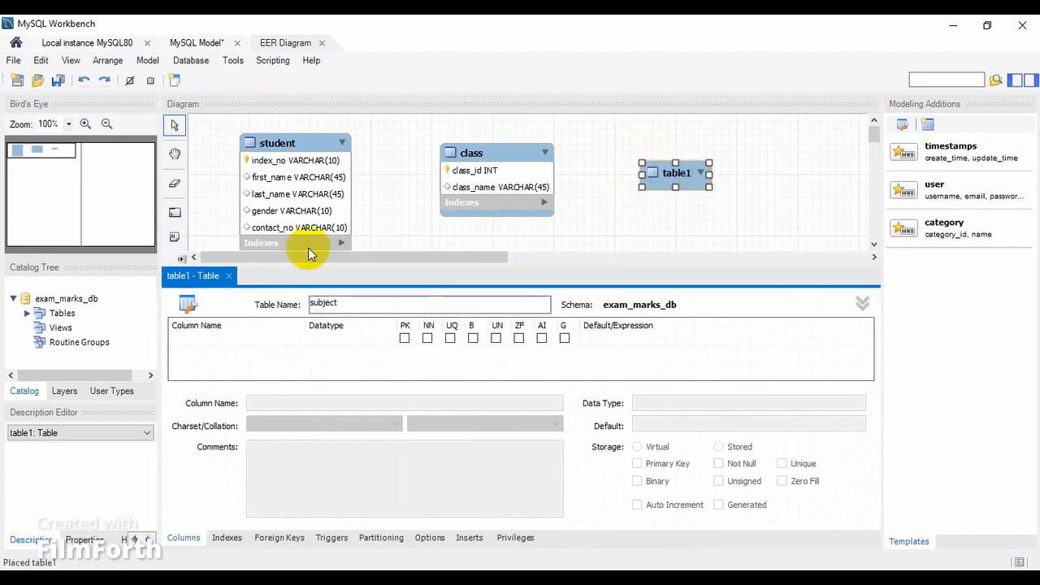
# Add subject_id to the subject table as an auto-increment INT primary key, copying its name from question 04 of the PDF.
pyautogui.click(253, 345)
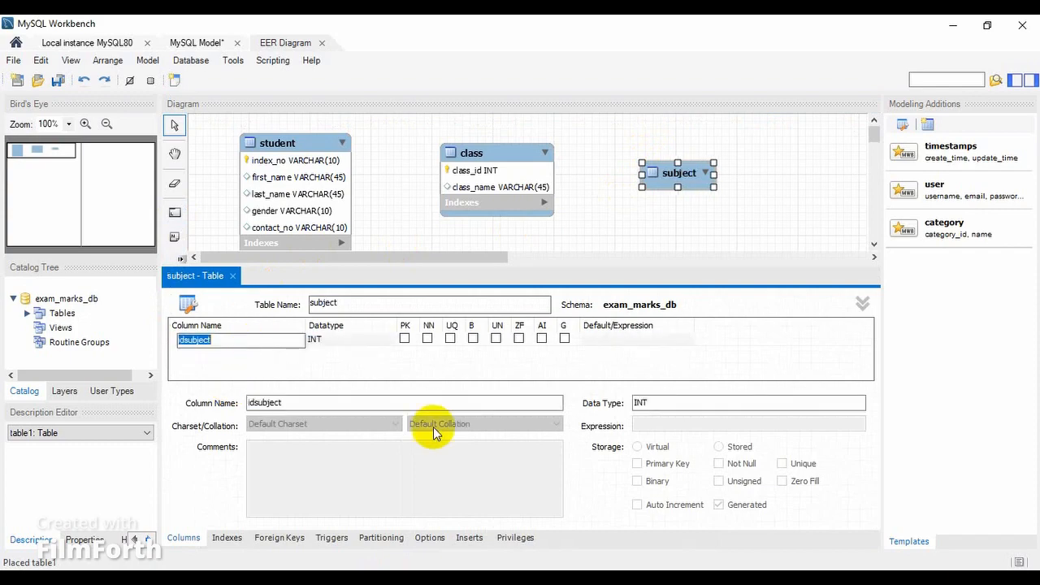
pyautogui.hotkey('alt', 'Tab')
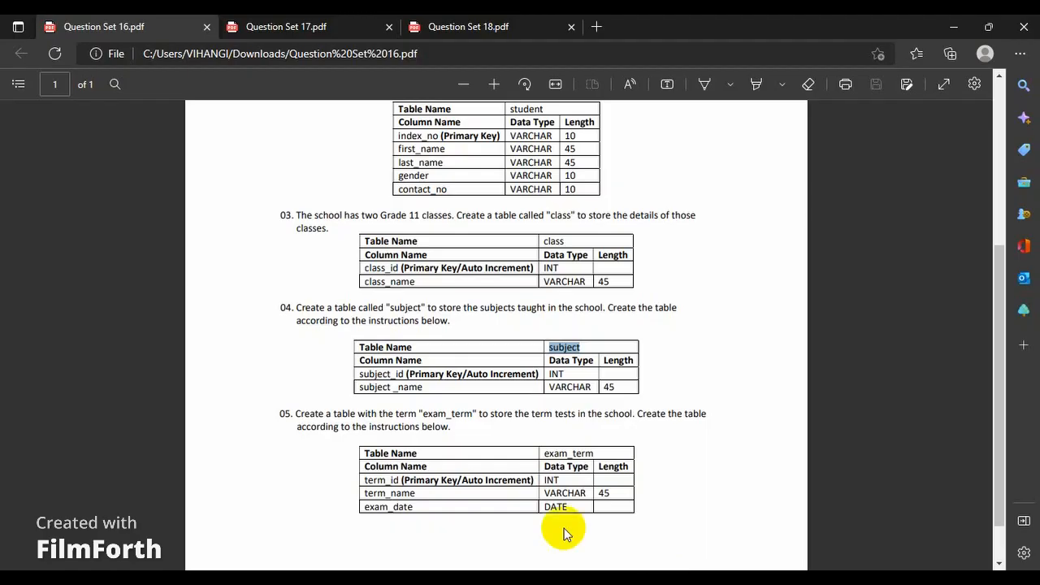
pyautogui.doubleClick(393, 374)
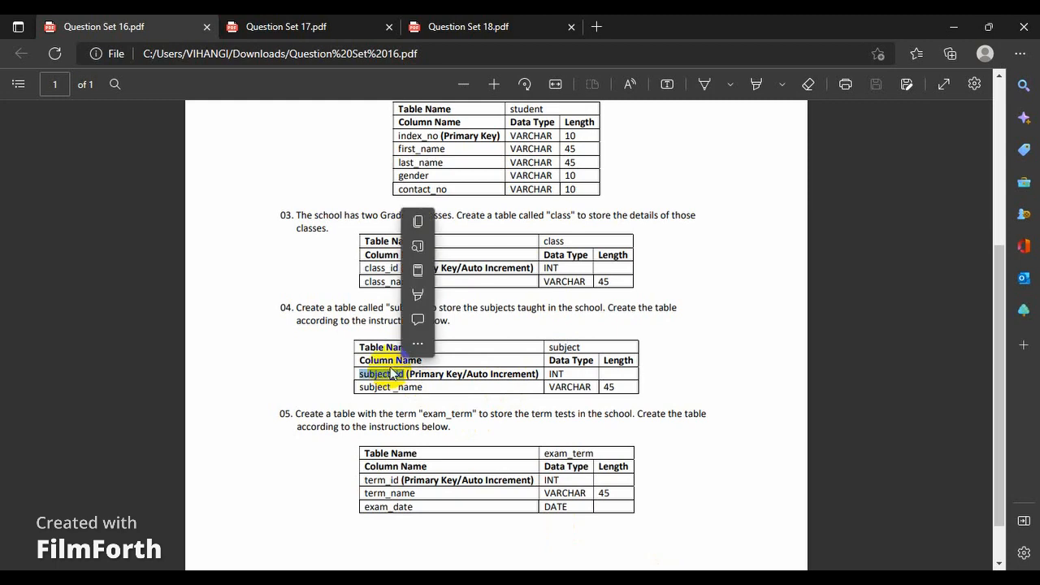
pyautogui.click(426, 224)
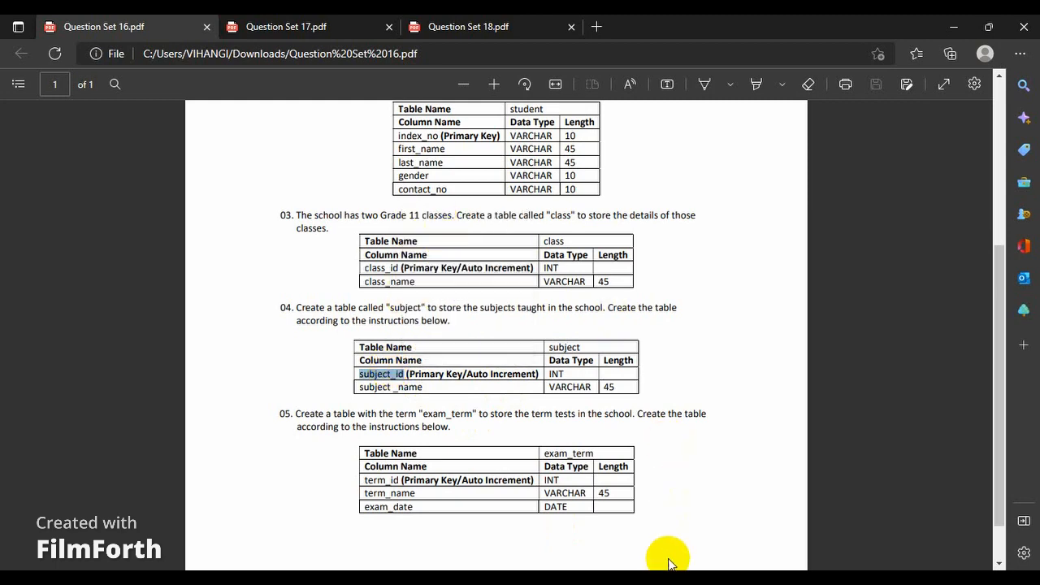
pyautogui.hotkey('alt', 'Tab')
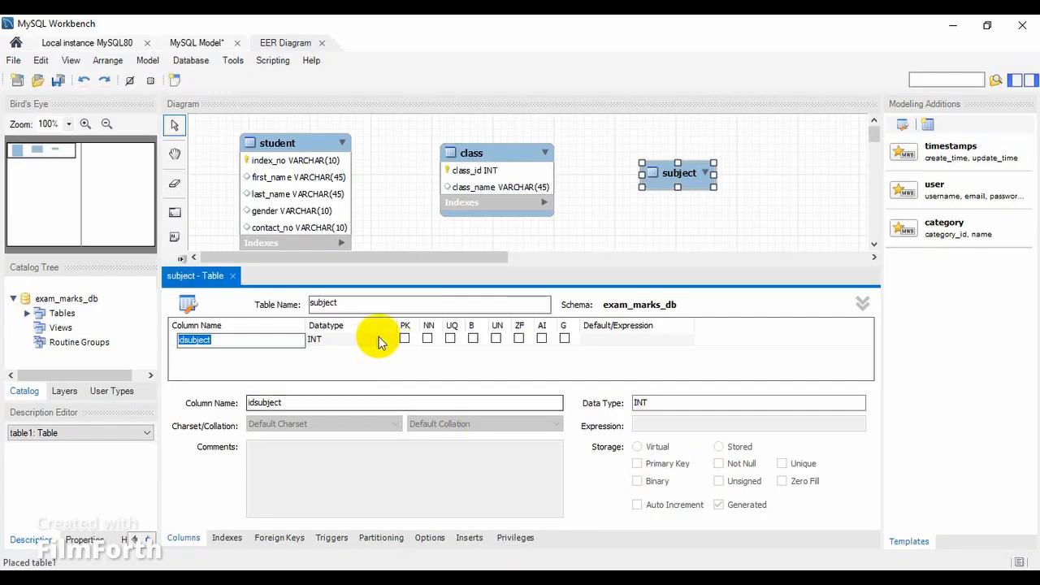
pyautogui.hotkey('ctrl', 'v')
pyautogui.click(542, 338)
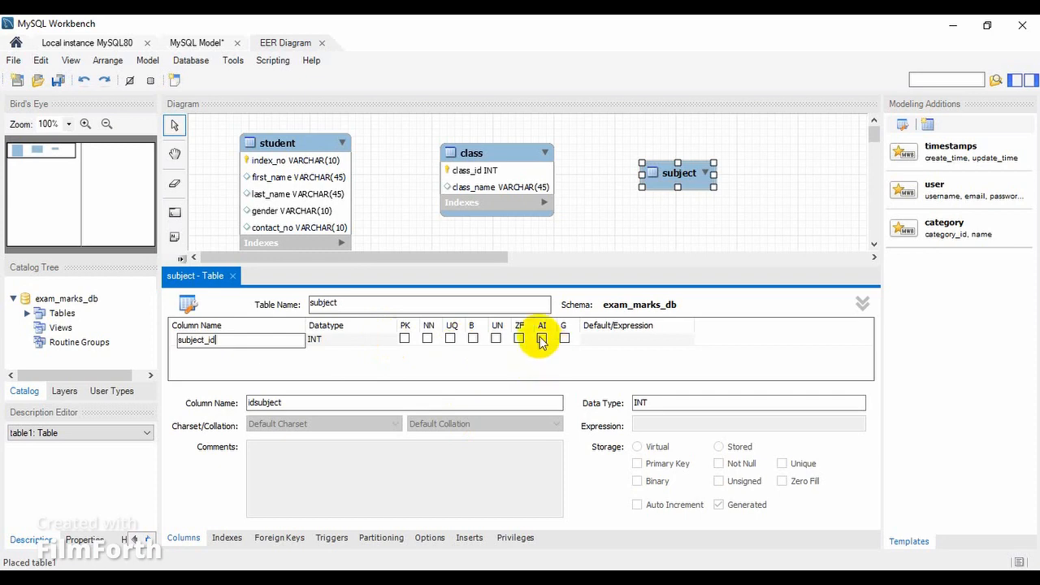
pyautogui.click(405, 338)
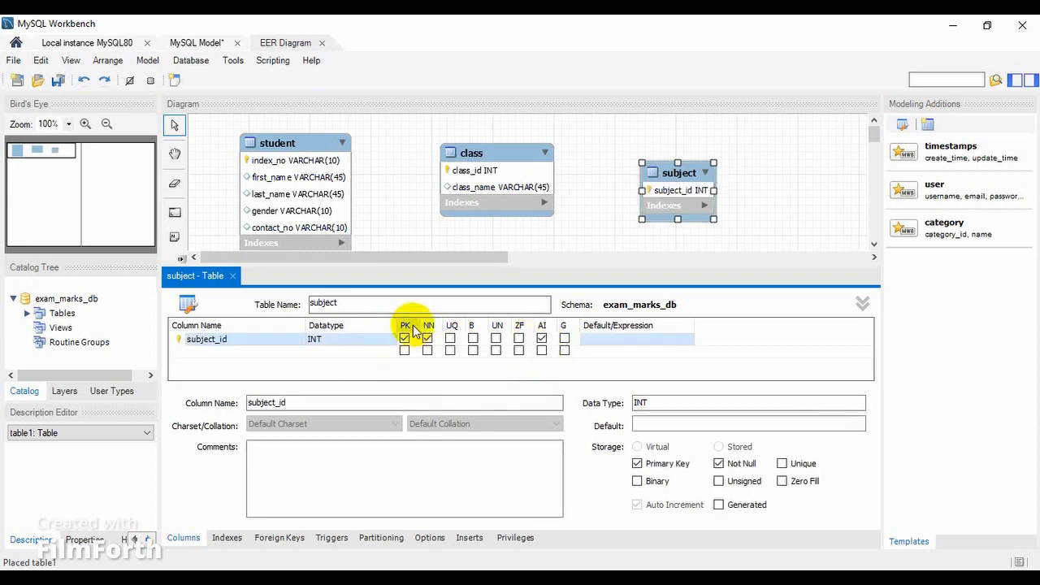
# Add a VARCHAR(45) column to the subject table, copying its name from question 04 and correcting it to subject_name without the space.
pyautogui.doubleClick(268, 351)
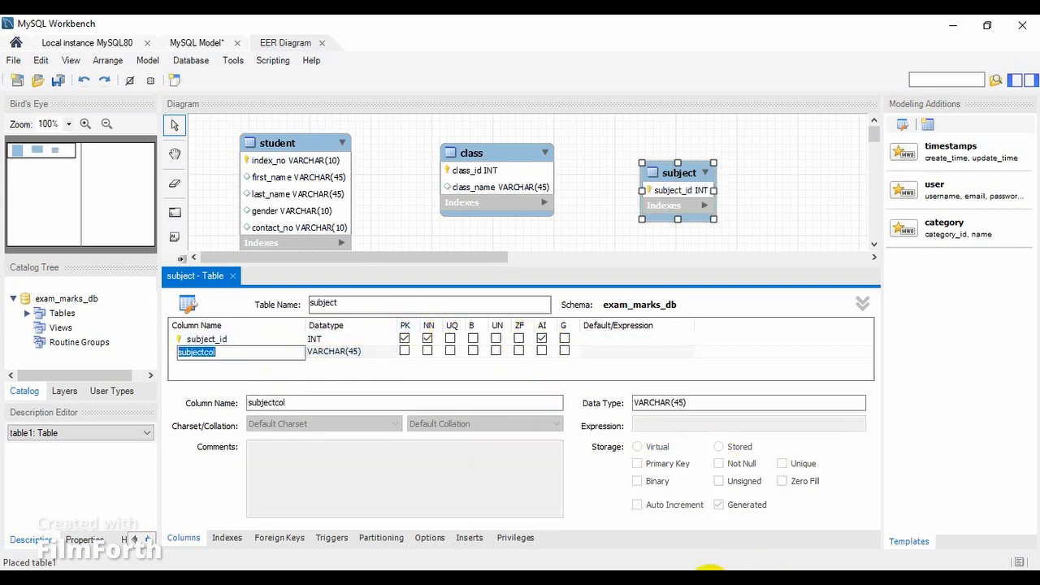
pyautogui.hotkey('alt', 'Tab')
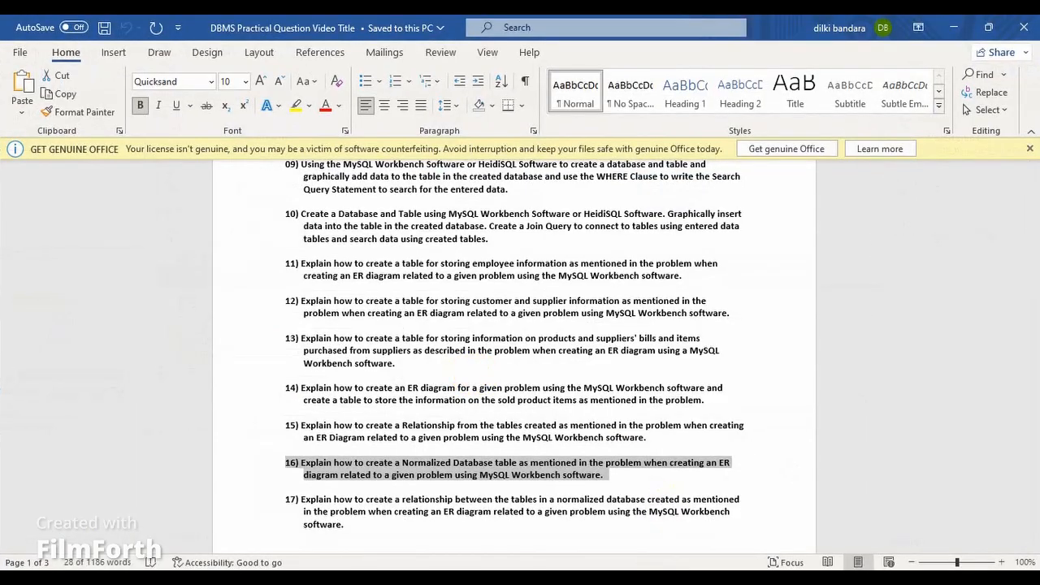
pyautogui.hotkey('alt', 'Tab')
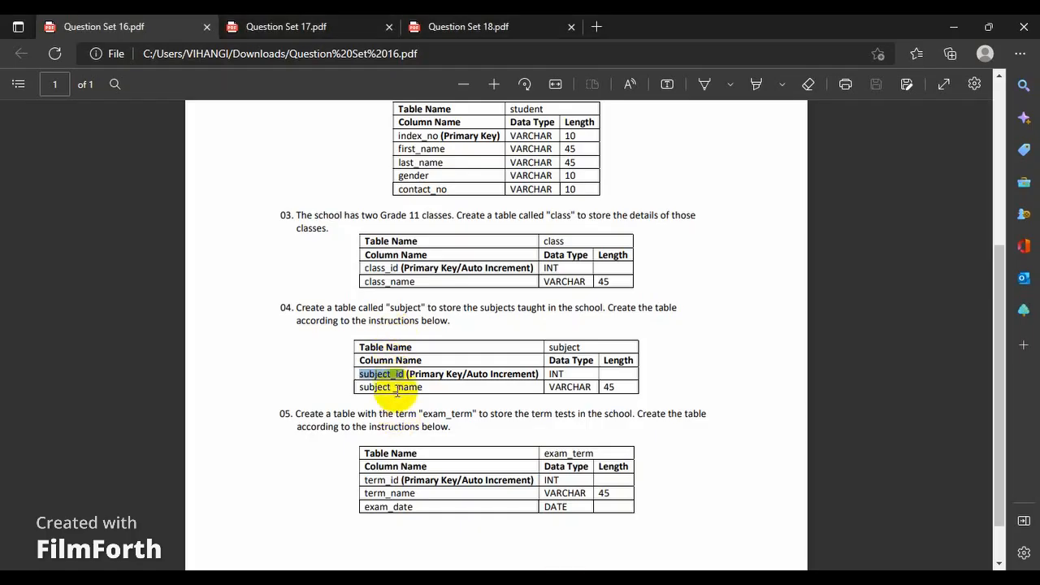
pyautogui.moveTo(397, 387); pyautogui.dragTo(423, 390)
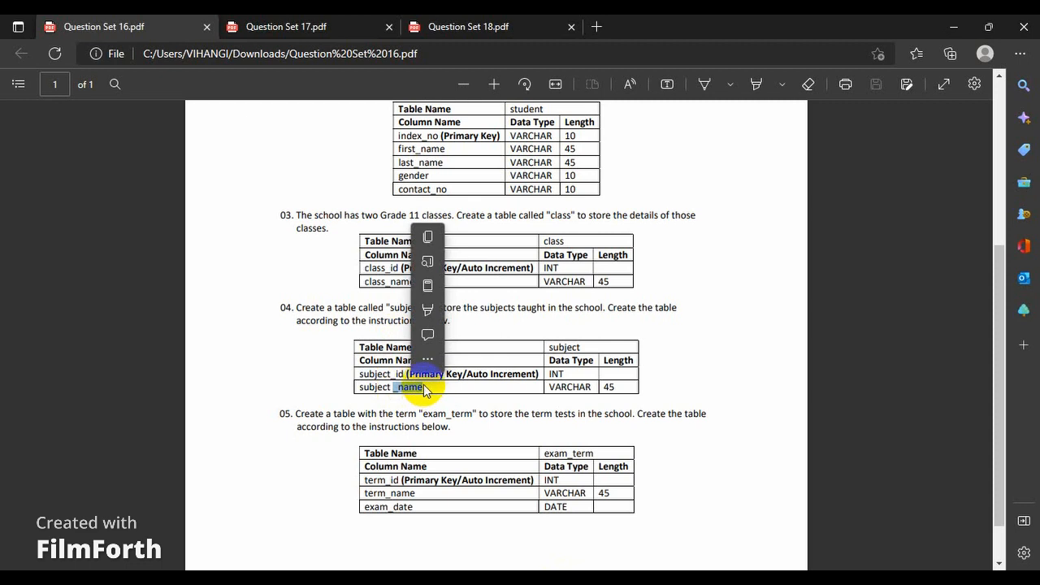
pyautogui.doubleClick(423, 385)
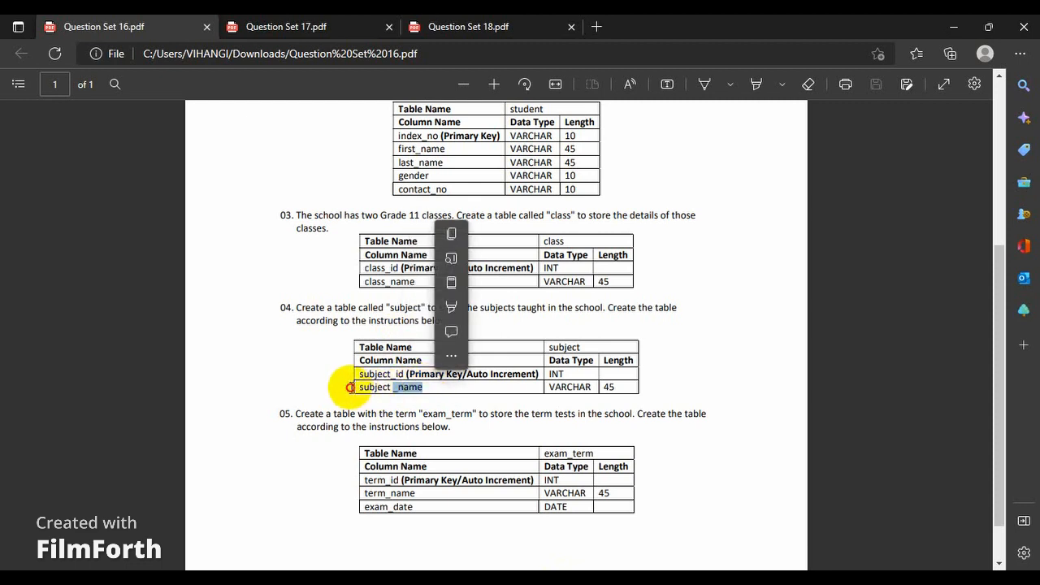
pyautogui.click(360, 386)
pyautogui.moveTo(360, 387); pyautogui.dragTo(423, 387)
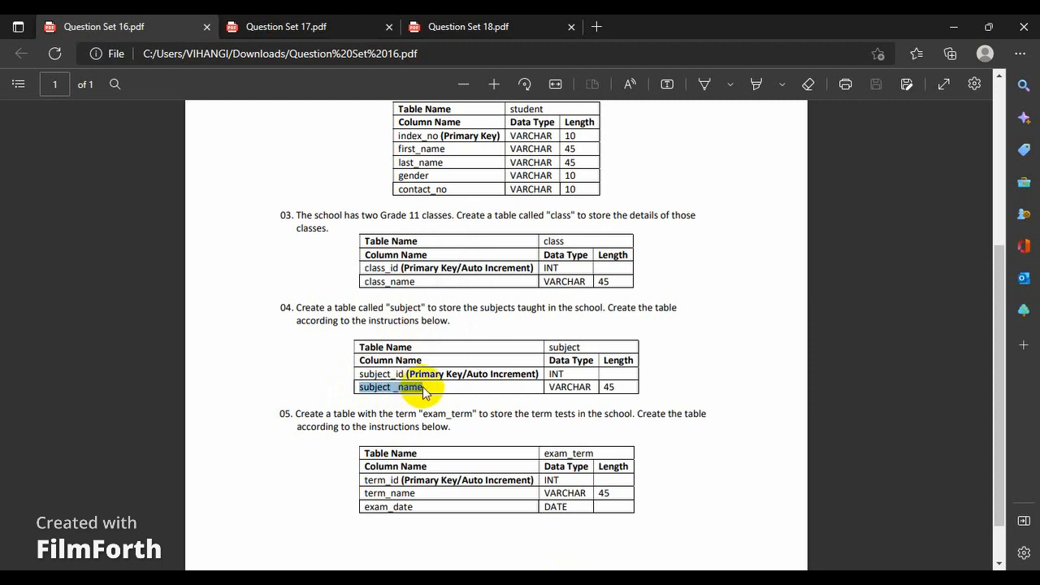
pyautogui.click(446, 236)
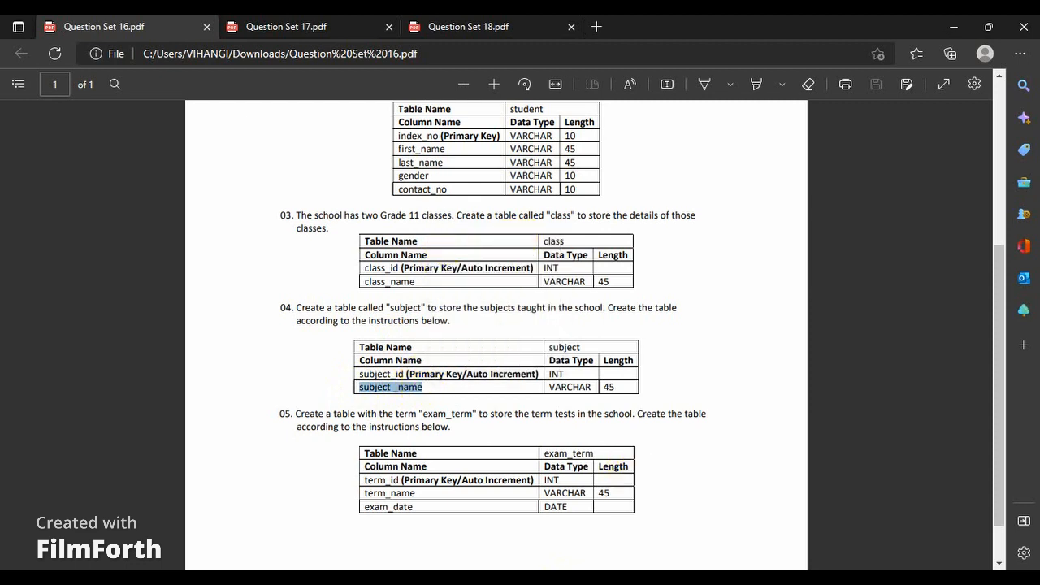
pyautogui.click(609, 515)
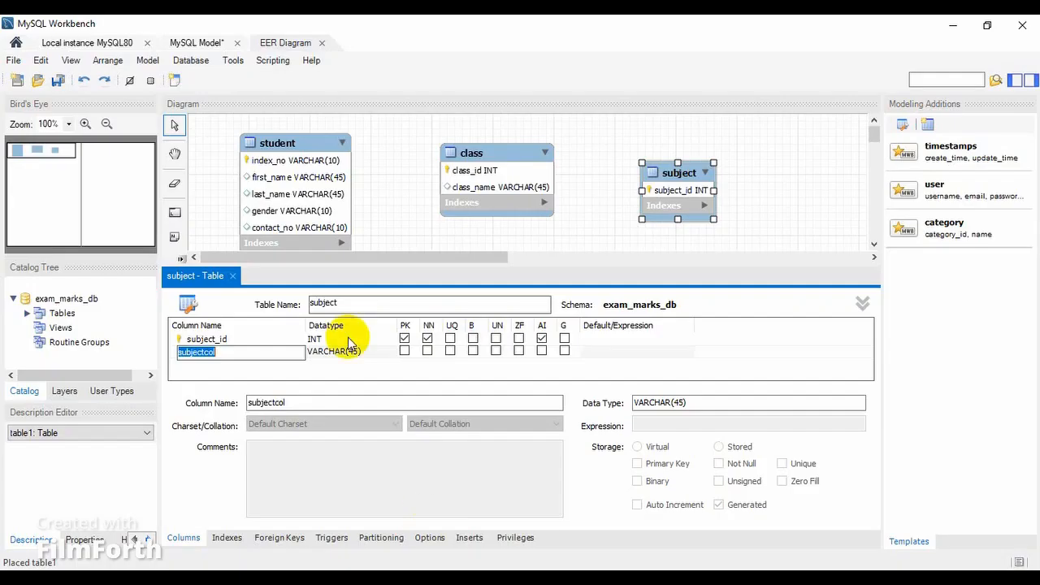
pyautogui.hotkey('ctrl', 'v')
pyautogui.click(208, 353)
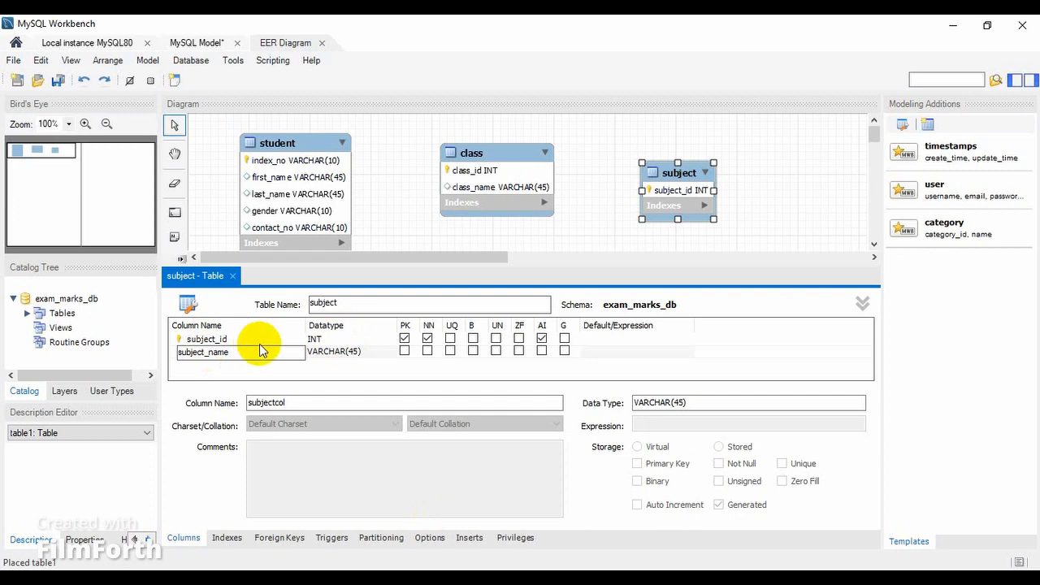
pyautogui.press('Return')
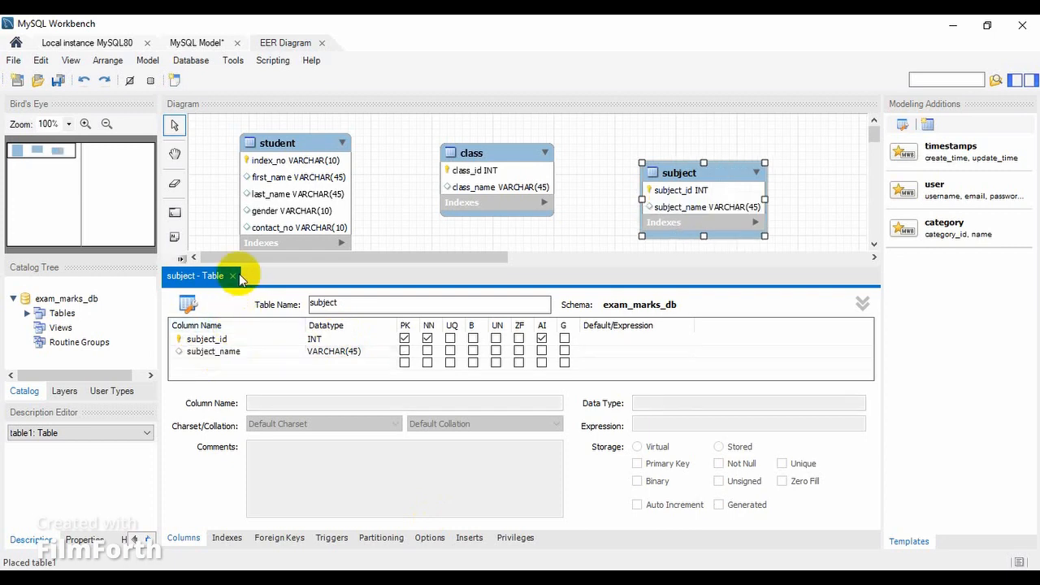
# Close the subject table editor and move the subject table up roughly level with the class table.
pyautogui.click(233, 275)
pyautogui.moveTo(686, 183); pyautogui.dragTo(687, 166)
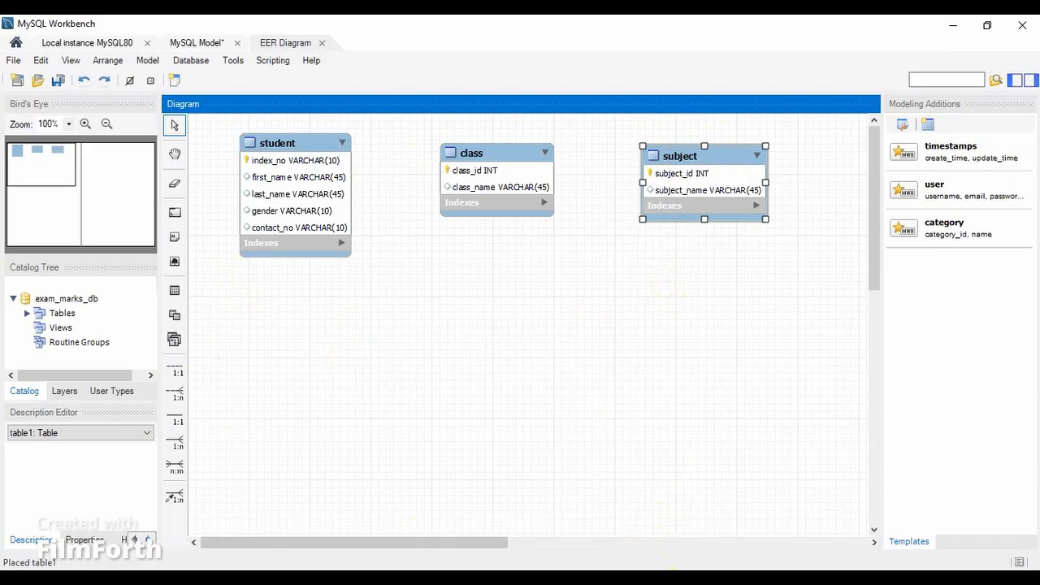
# Copy the table name exam_term from question 05 of the PDF and create a table with that name below the class table.
pyautogui.click(630, 578)
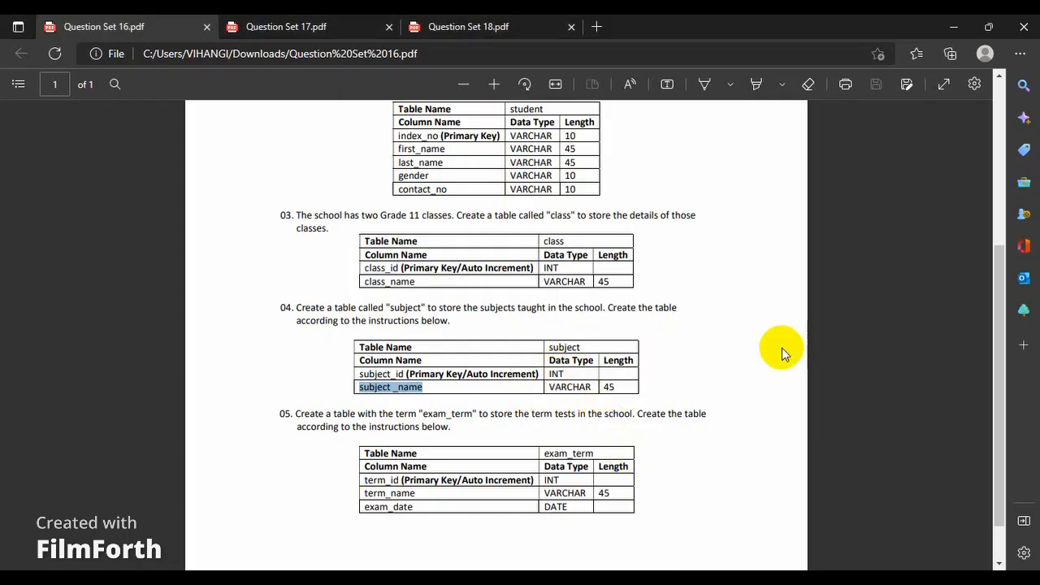
pyautogui.moveTo(997, 319); pyautogui.dragTo(1002, 365)
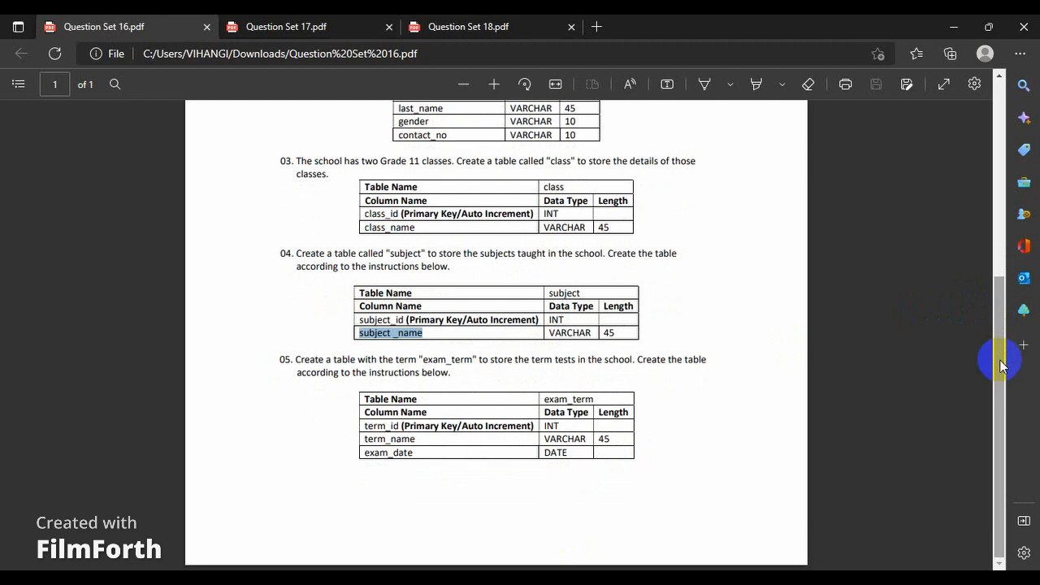
pyautogui.doubleClick(573, 399)
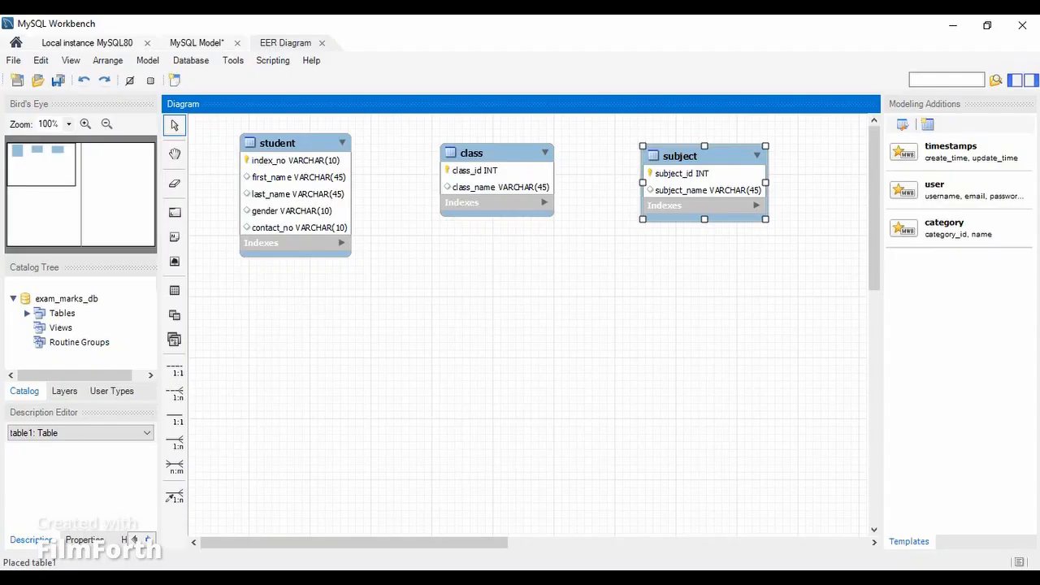
pyautogui.click(175, 290)
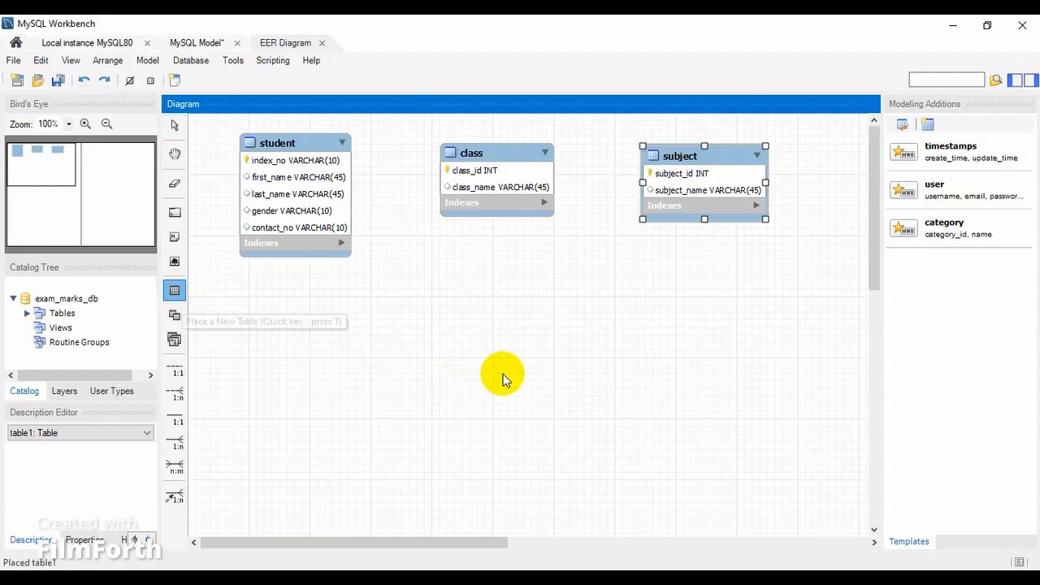
pyautogui.click(480, 327)
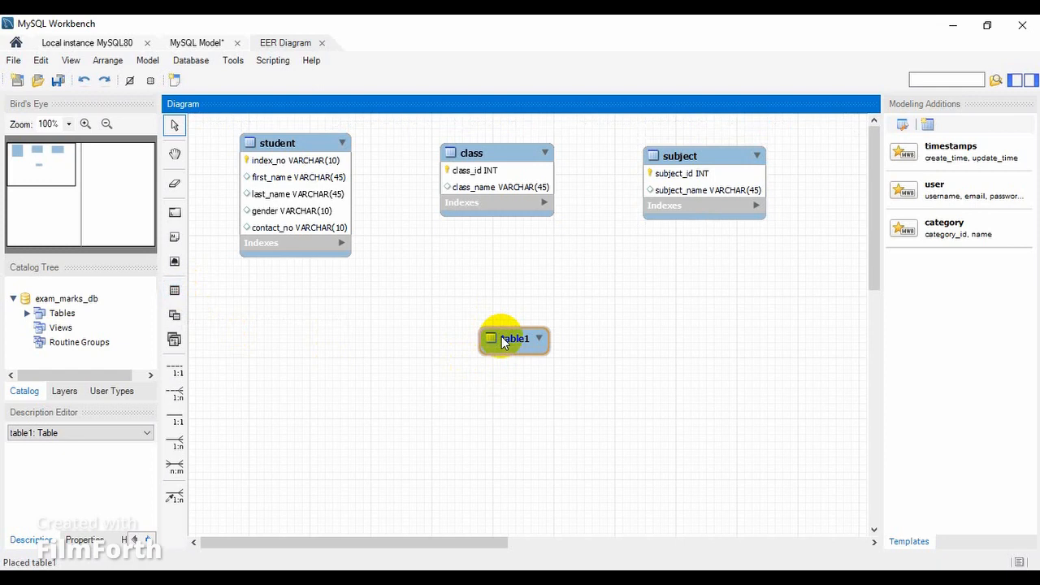
pyautogui.doubleClick(501, 336)
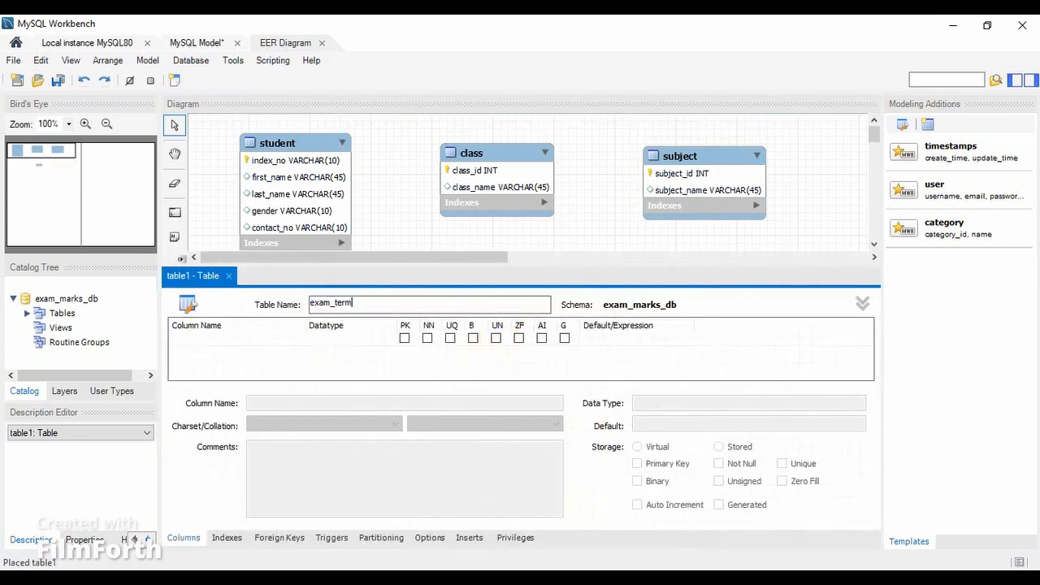
# Add term_id to the exam_term table as an auto-increment INT primary key, copying its name from question 05.
pyautogui.click(672, 536)
pyautogui.doubleClick(382, 426)
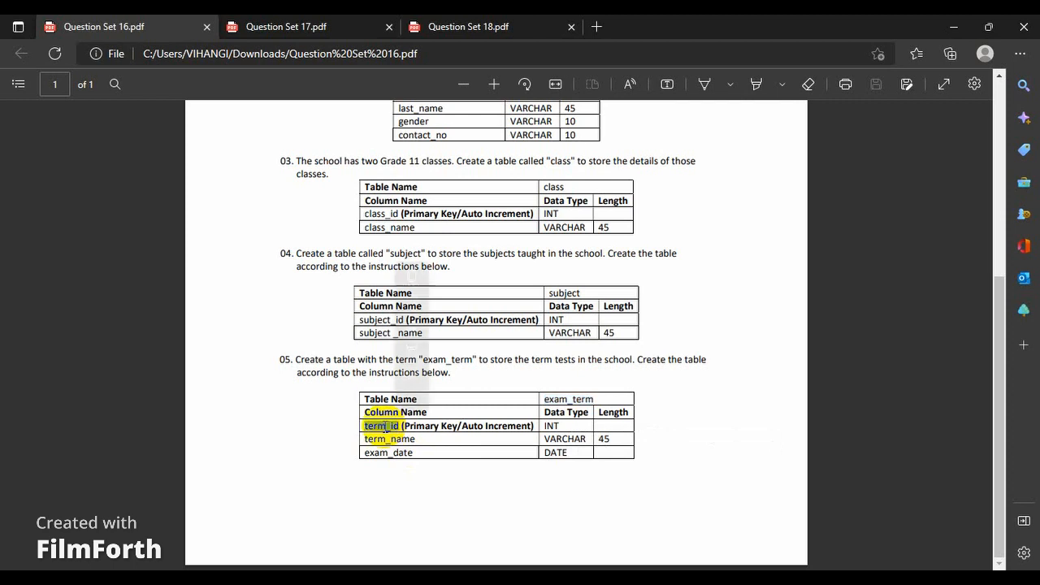
pyautogui.click(412, 277)
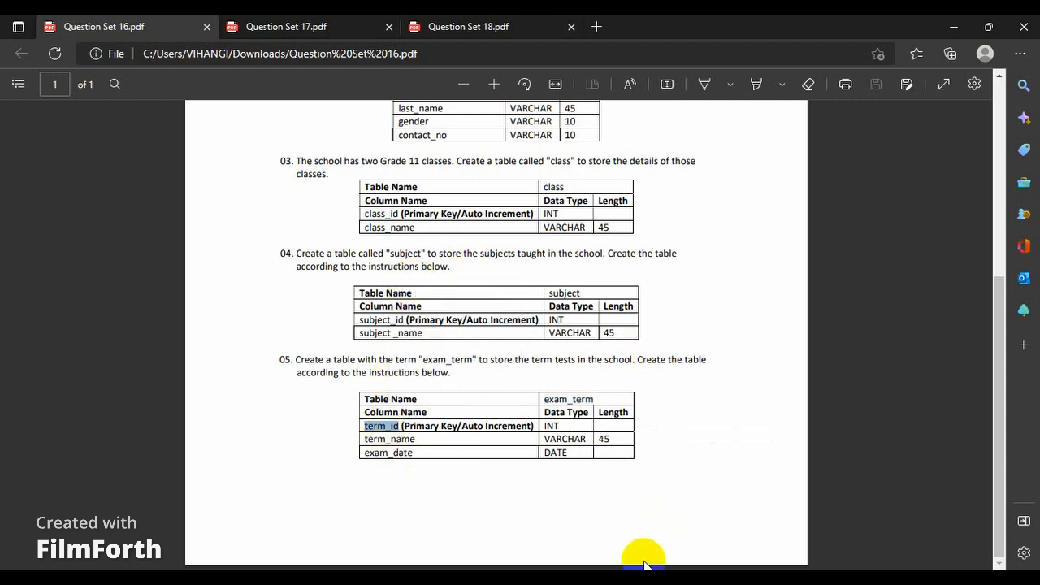
pyautogui.click(691, 577)
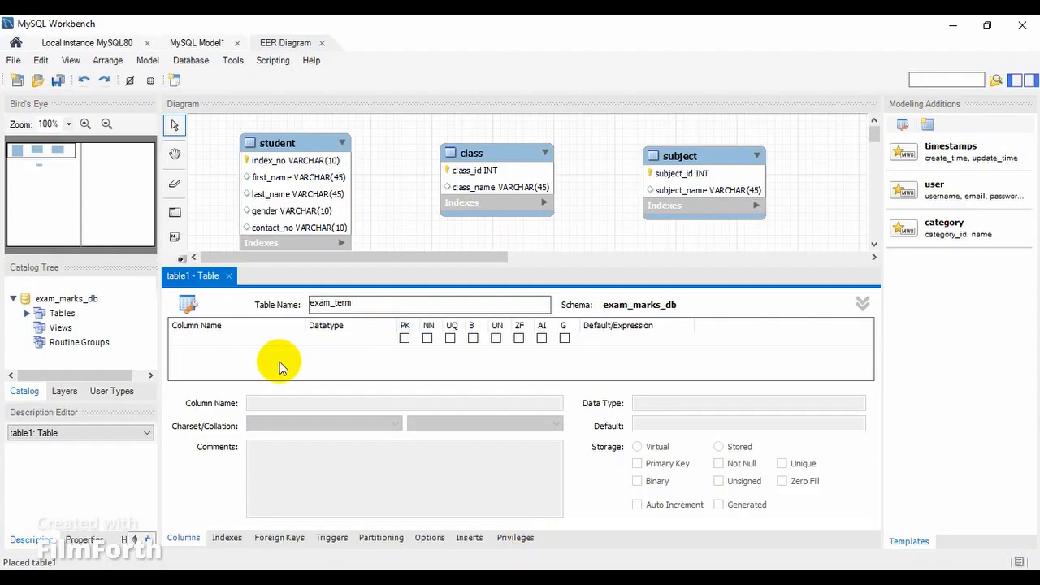
pyautogui.doubleClick(279, 340)
pyautogui.hotkey('ctrl', 'v')
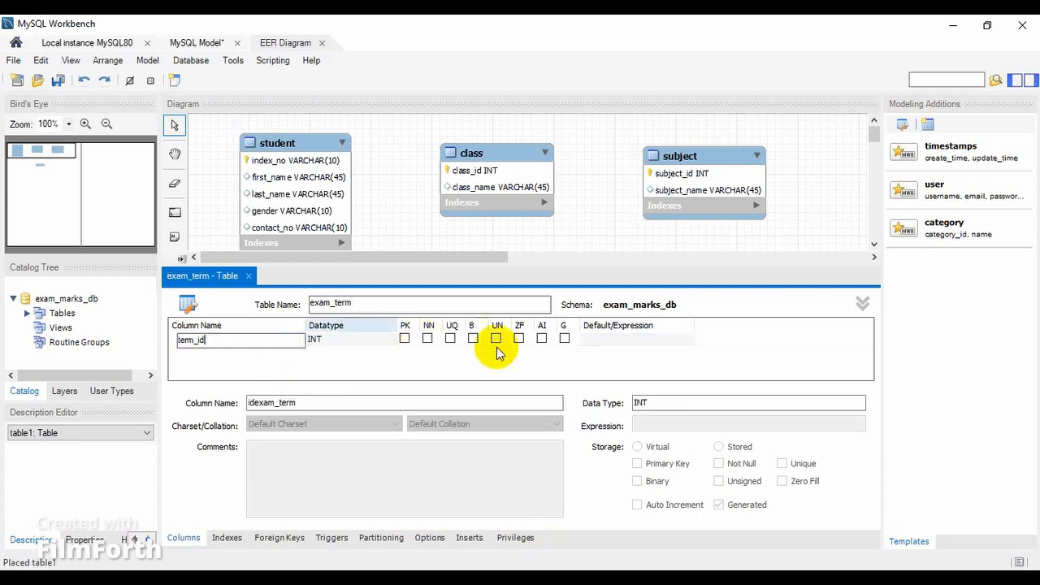
pyautogui.click(541, 338)
pyautogui.click(405, 338)
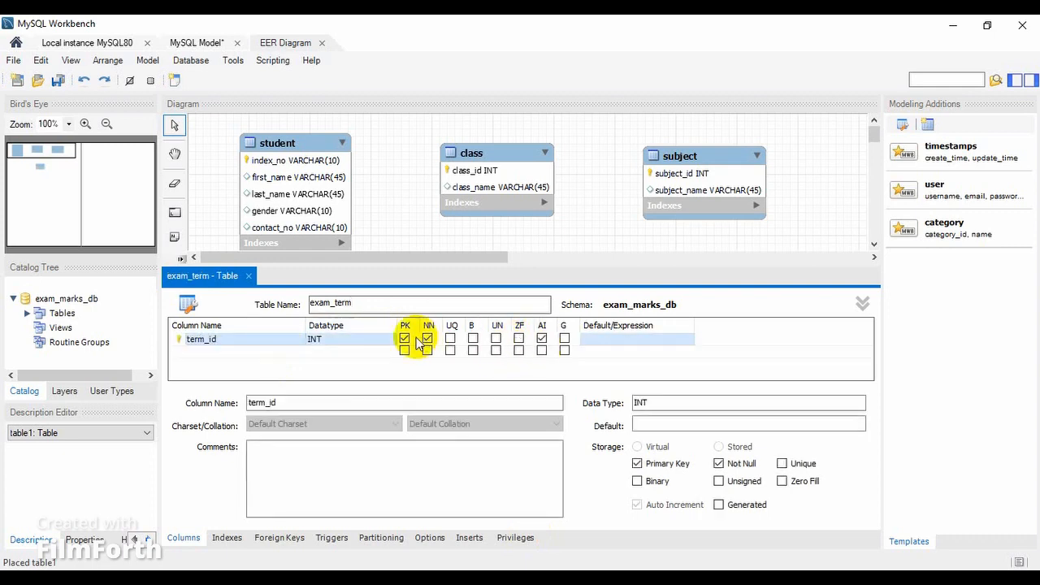
# Add a VARCHAR(45) column named term_name to the exam_term table, copying its name from question 05 of the PDF.
pyautogui.doubleClick(297, 352)
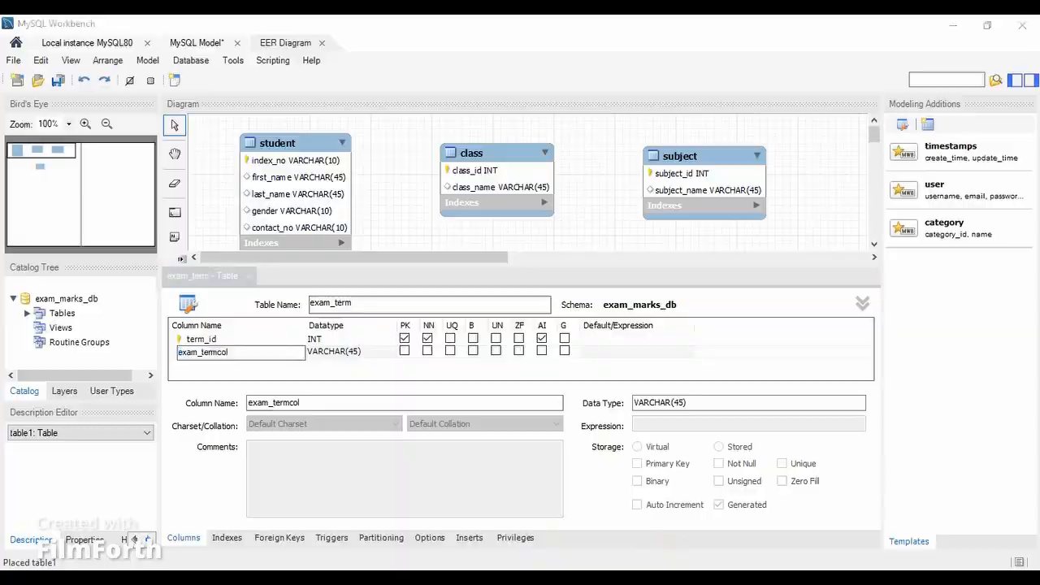
pyautogui.click(534, 569)
pyautogui.doubleClick(393, 439)
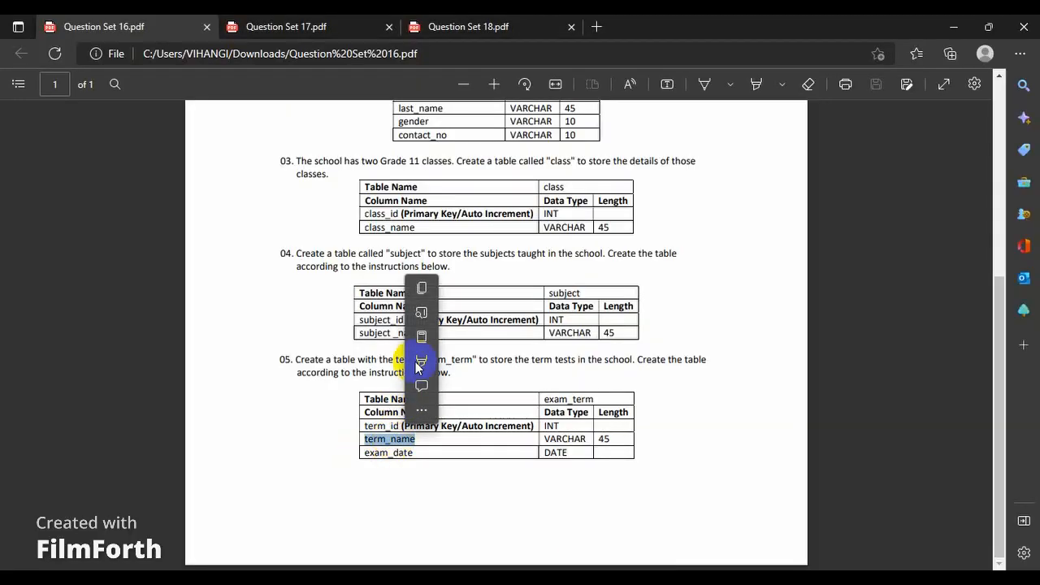
pyautogui.click(431, 290)
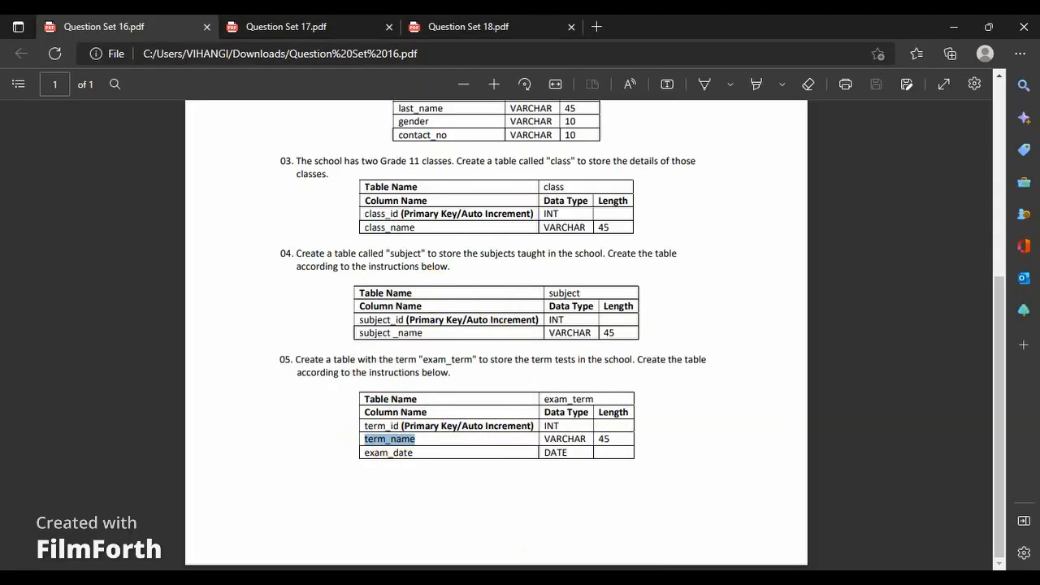
pyautogui.moveTo(589, 575)
pyautogui.click(589, 524)
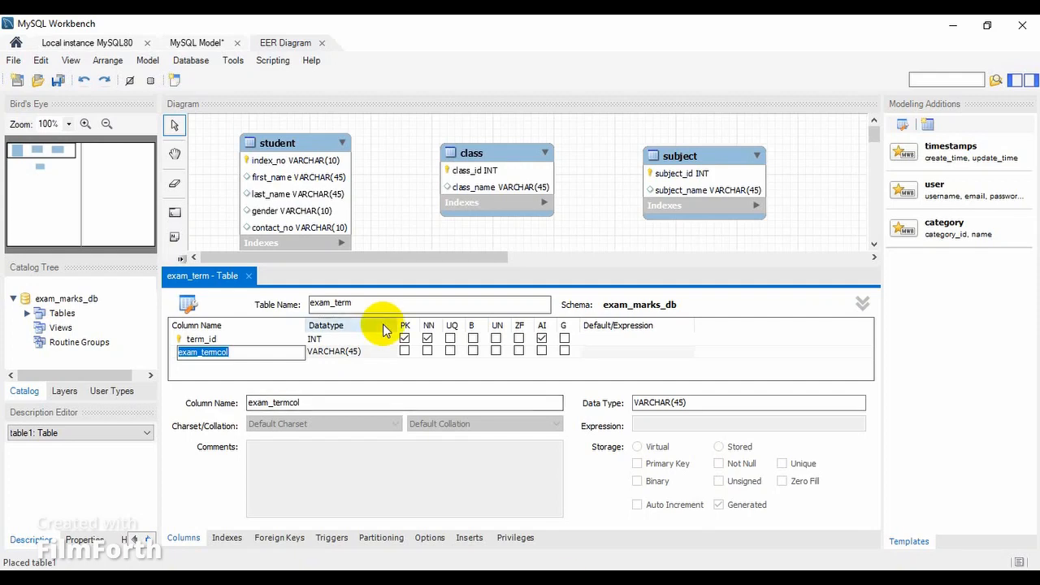
pyautogui.hotkey('ctrl', 'v')
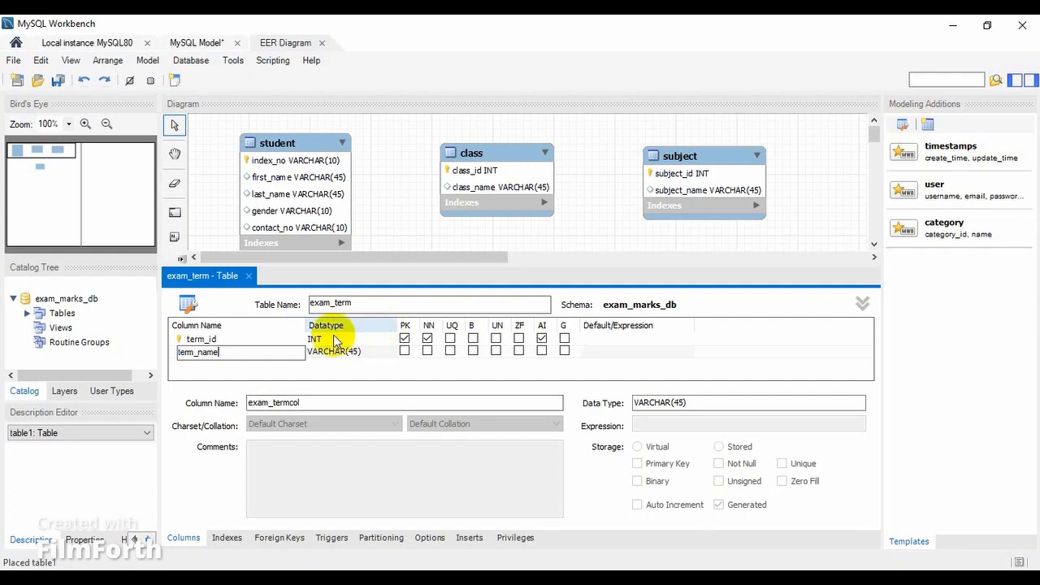
# Add an exam_date column below term_name in the exam_term table, copying its name from question 05 of the PDF.
pyautogui.click(283, 363)
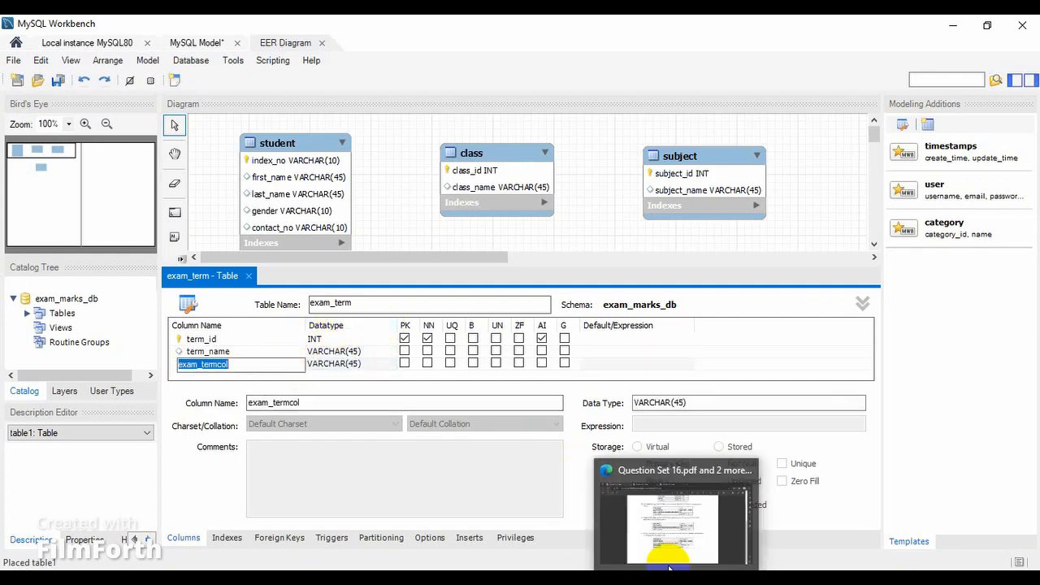
pyautogui.click(672, 557)
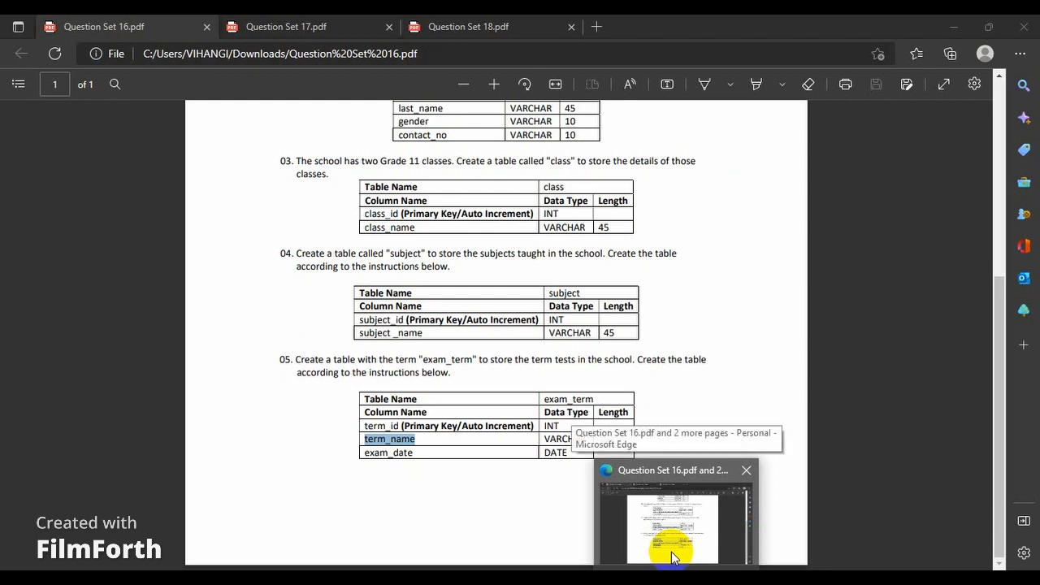
pyautogui.click(674, 546)
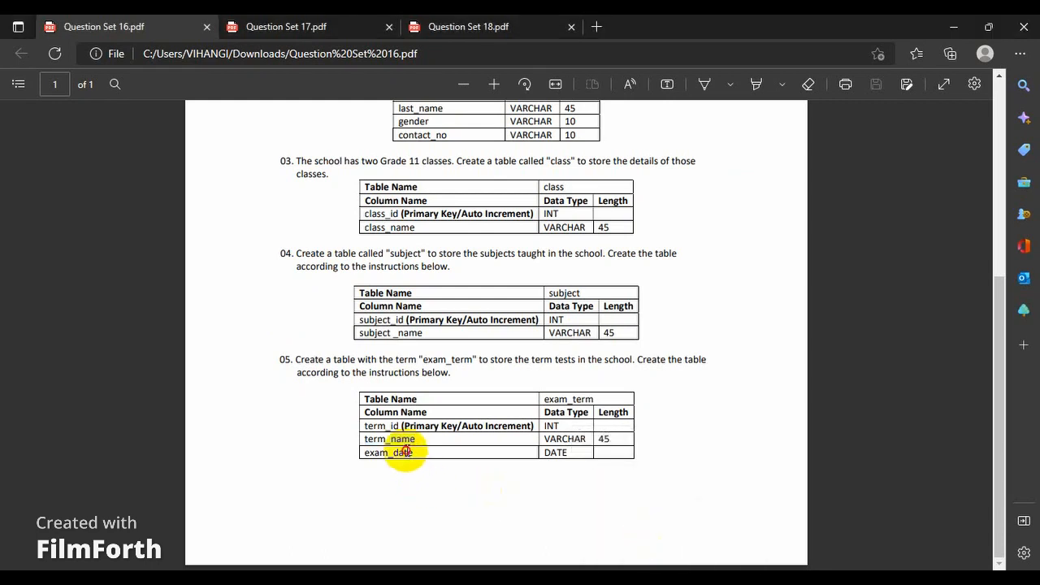
pyautogui.doubleClick(404, 452)
pyautogui.click(439, 299)
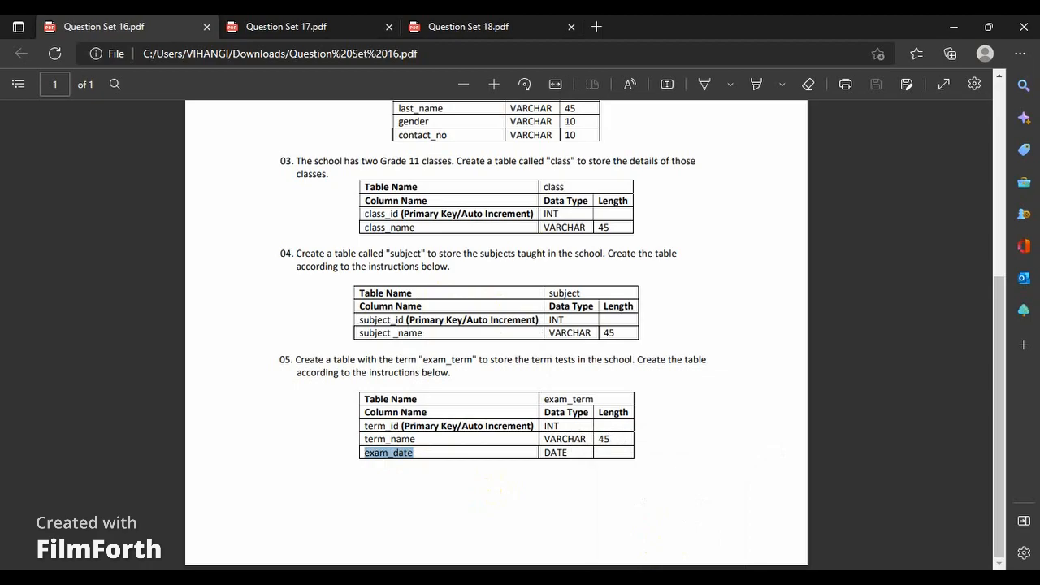
pyautogui.hotkey('alt', 'Tab')
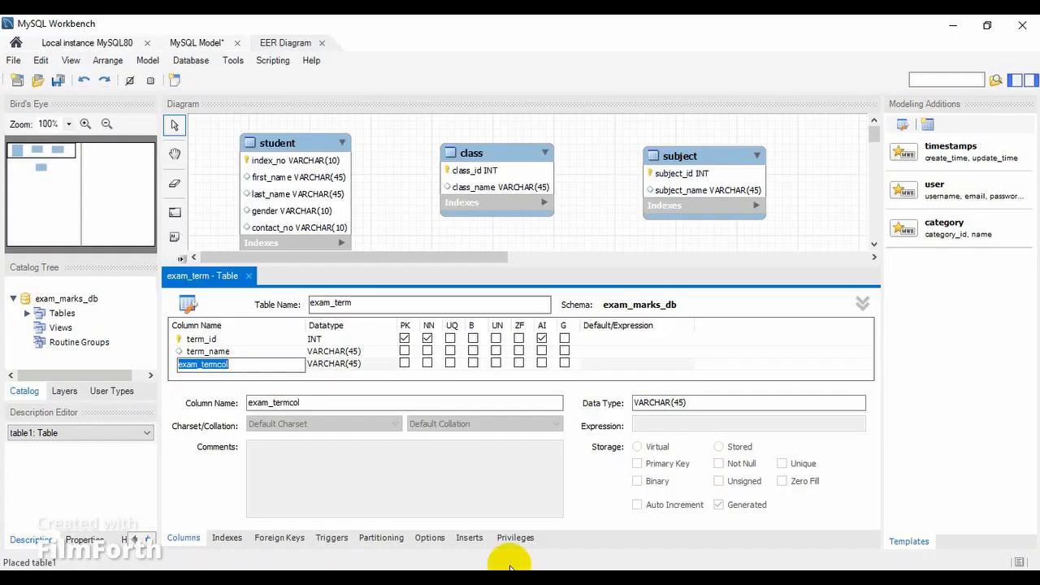
pyautogui.hotkey('ctrl', 'v')
# Set the data type of the exam_date column to DATE.
pyautogui.doubleClick(326, 367)
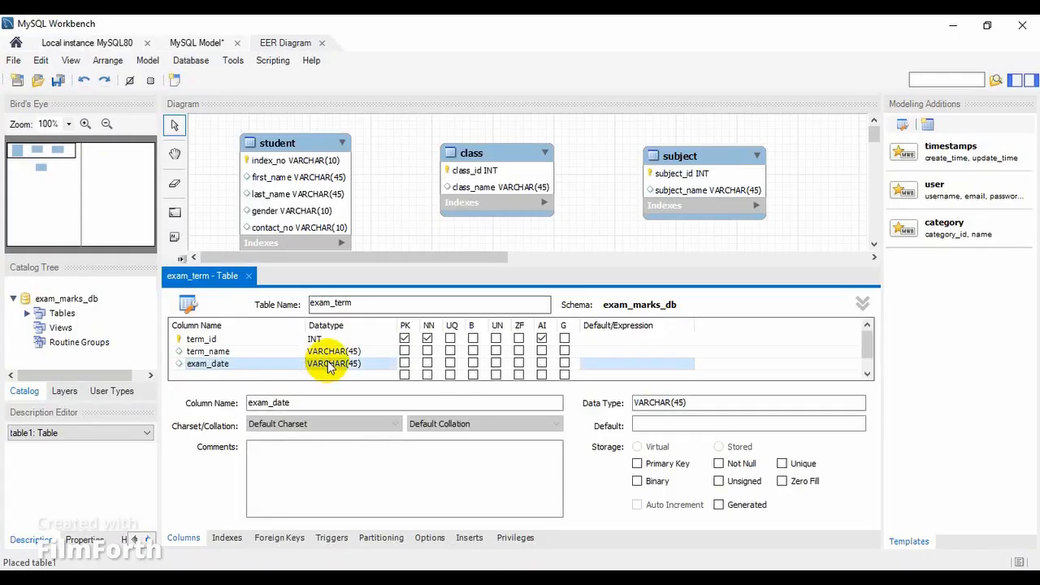
pyautogui.click(386, 365)
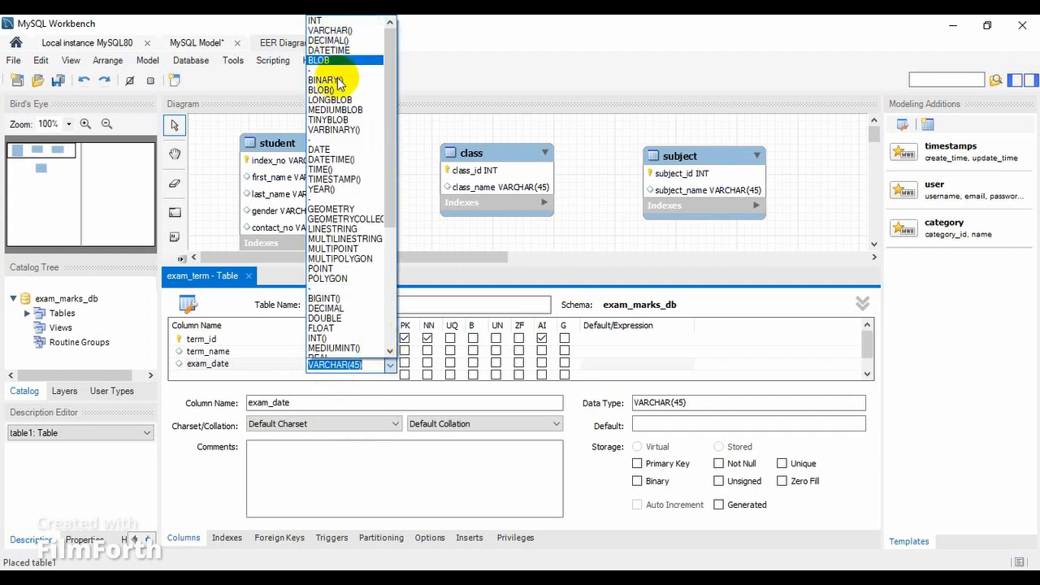
pyautogui.click(338, 151)
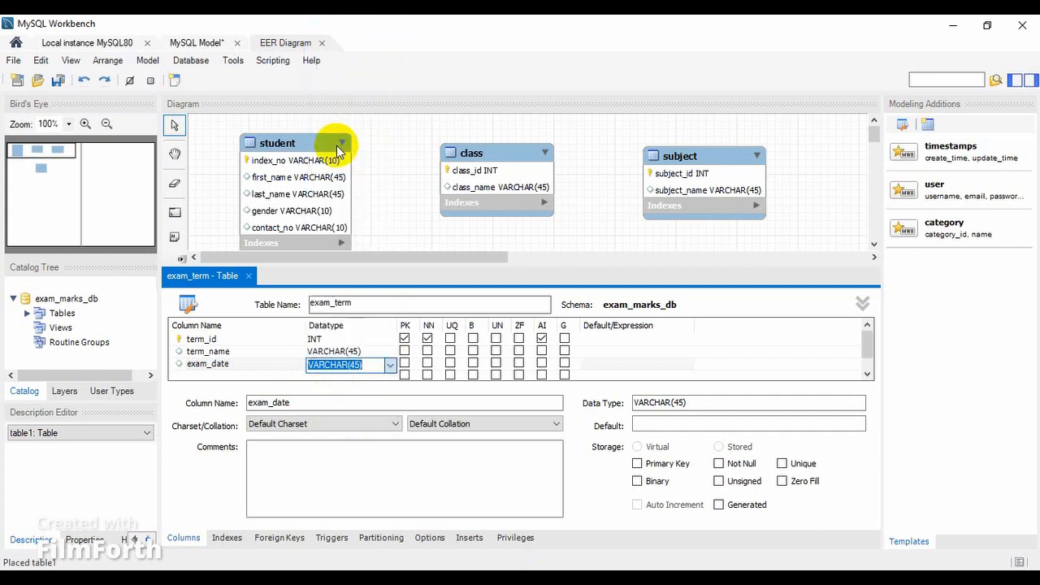
pyautogui.click(240, 325)
# Close the exam_term table editor and move the exam_term table slightly up and left, beneath the class table.
pyautogui.click(248, 277)
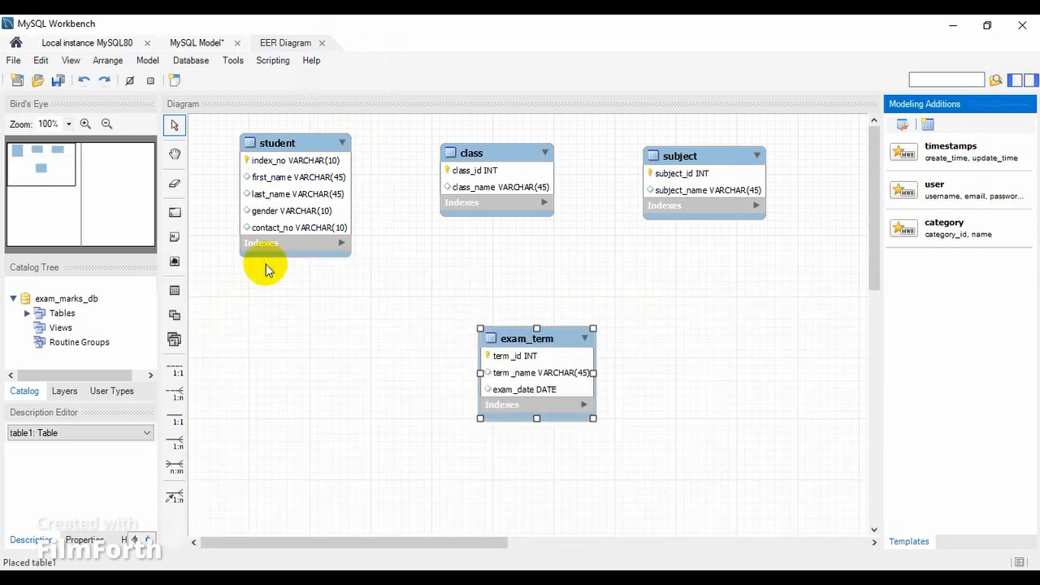
pyautogui.click(513, 341)
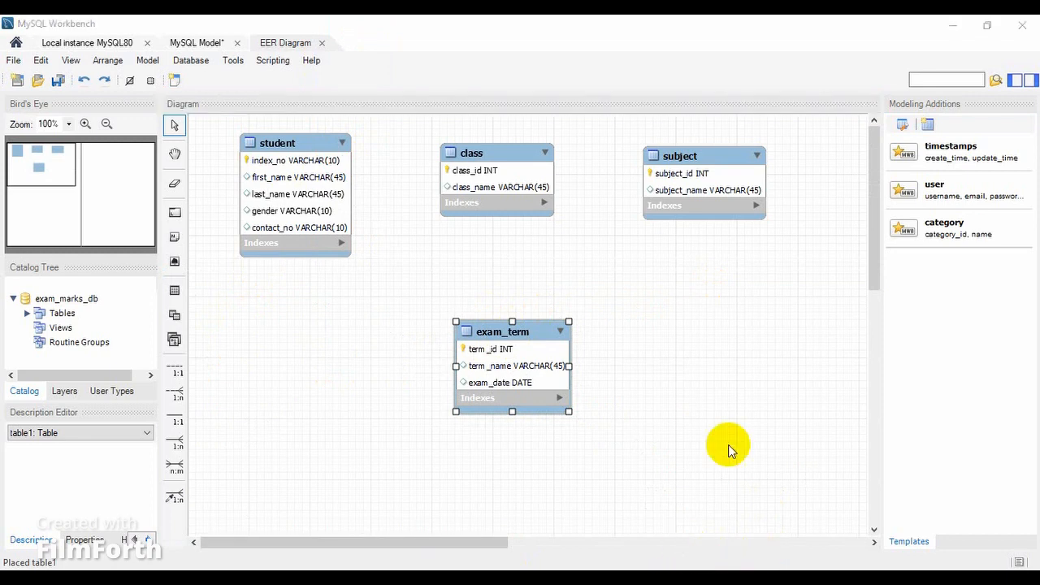
# Switch to the Question Set 16 PDF in Edge and check the end of the document for further questions.
pyautogui.hotkey('alt', 'Tab')
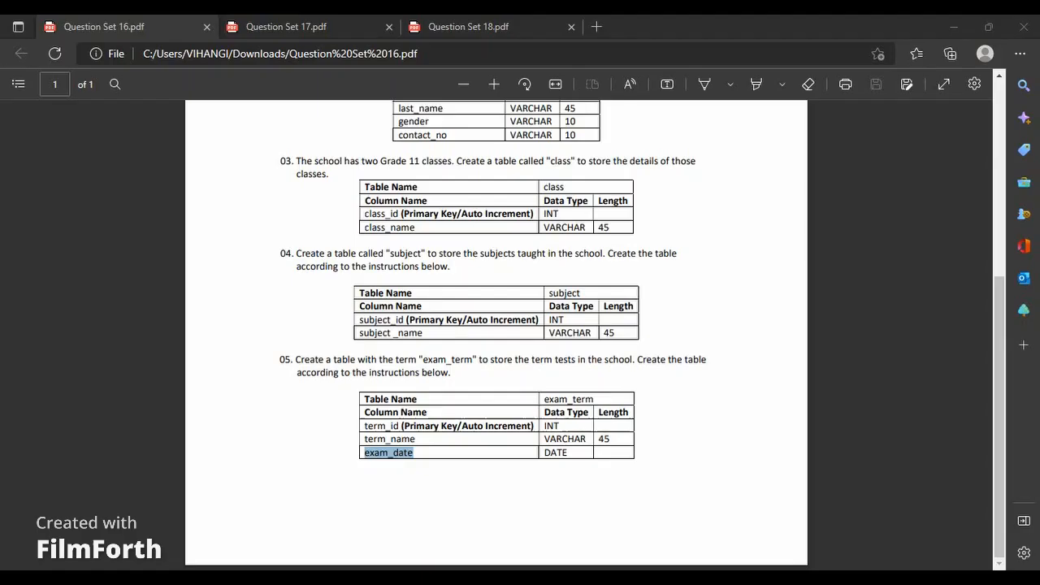
pyautogui.moveTo(998, 337); pyautogui.dragTo(993, 382)
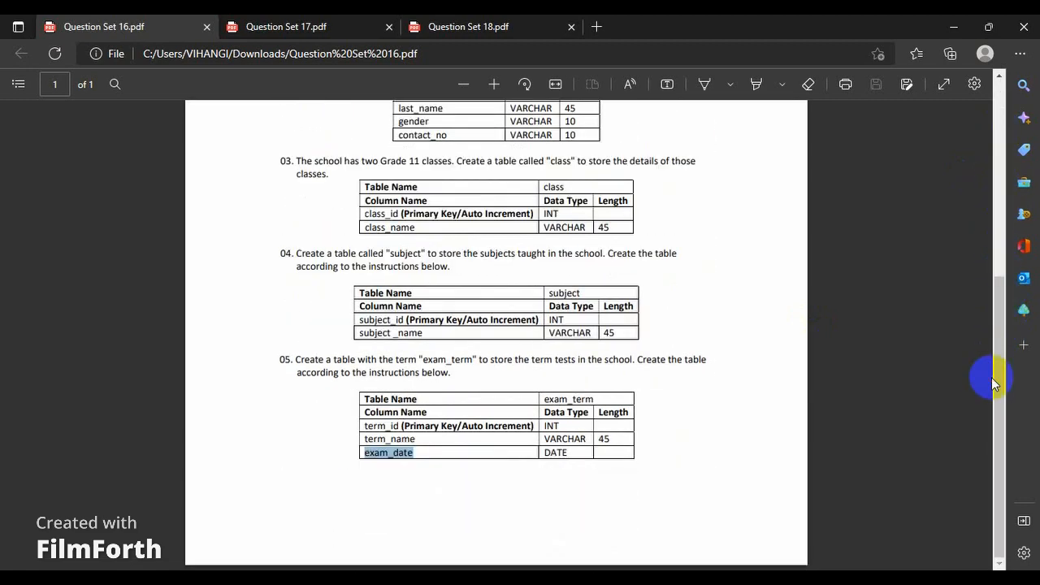